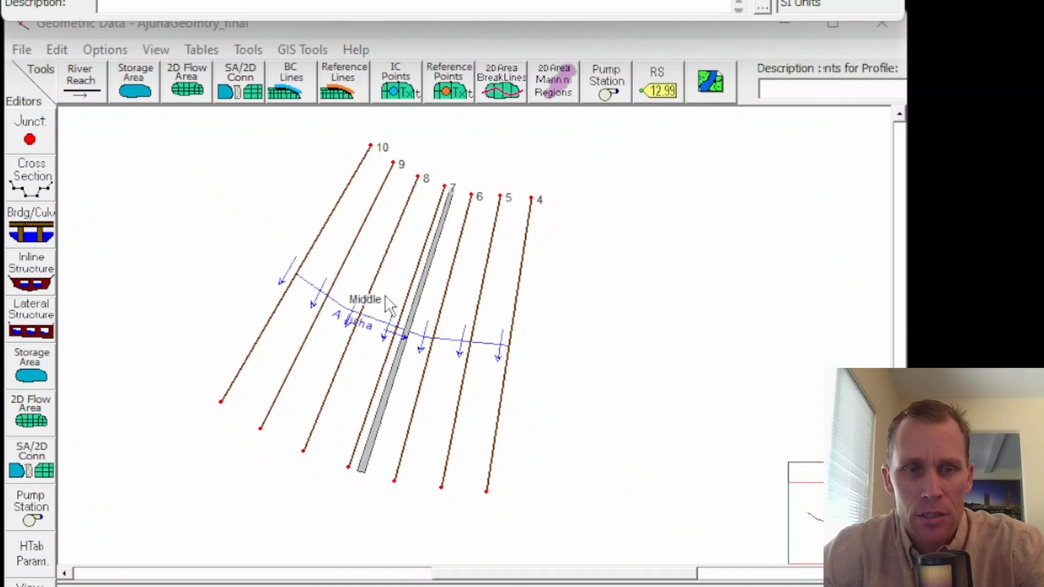
- Examine the deck/roadway stations and chord elevations of the bridge at river station 6.999999
{"action": "left_click", "coordinate": [385, 279]}
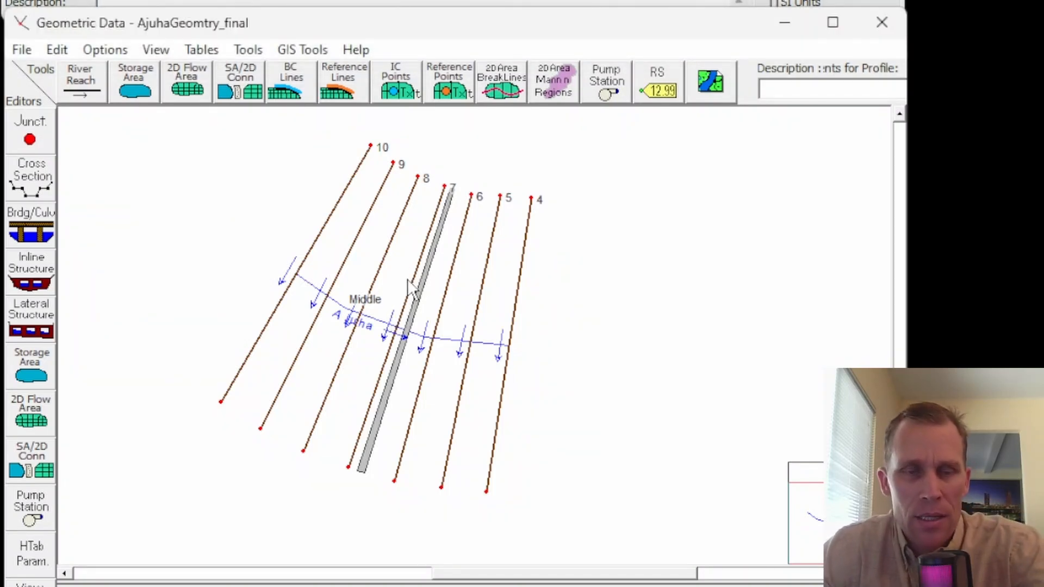
{"action": "scroll", "coordinate": [441, 287], "scroll_direction": "up", "scroll_amount": 1}
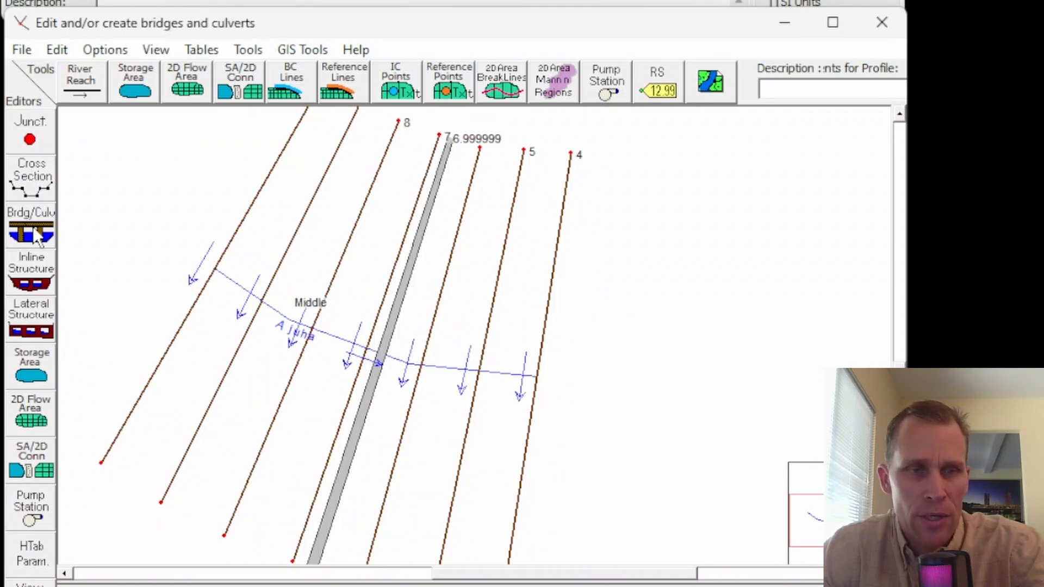
{"action": "left_click", "coordinate": [17, 216]}
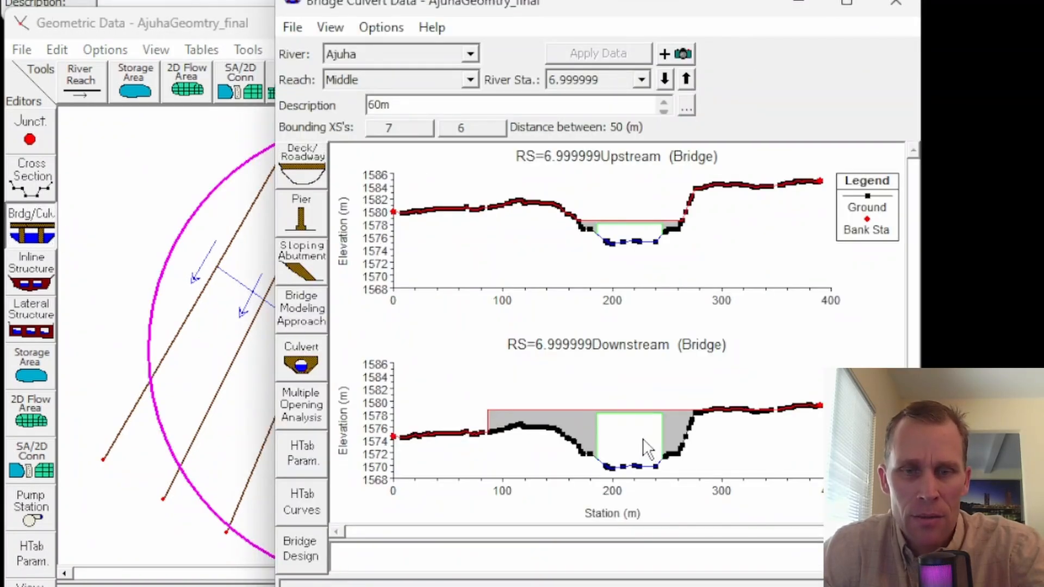
{"action": "left_click", "coordinate": [302, 170]}
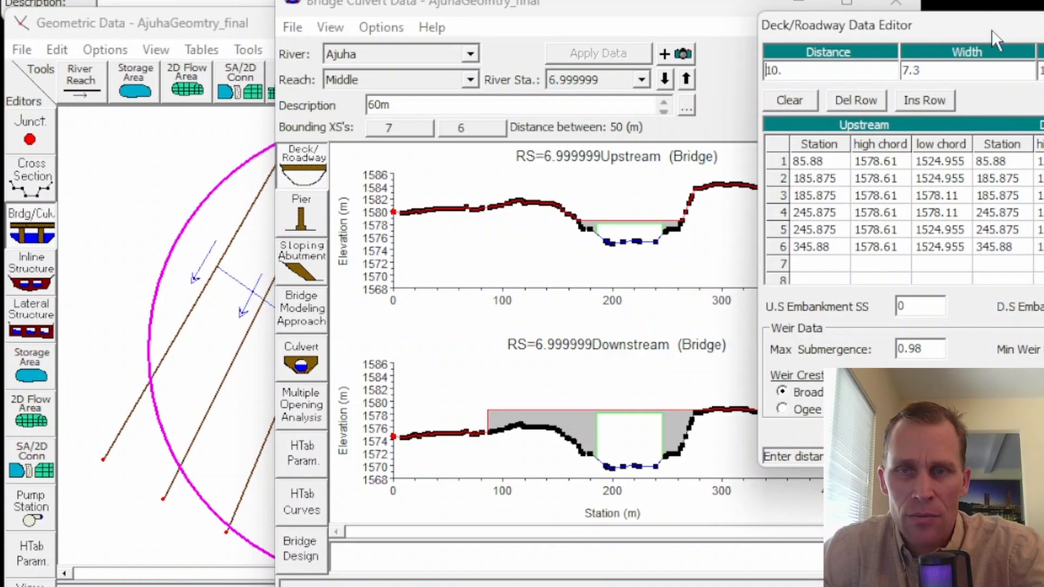
{"action": "left_click_drag", "start_coordinate": [987, 50], "coordinate": [250, 47]}
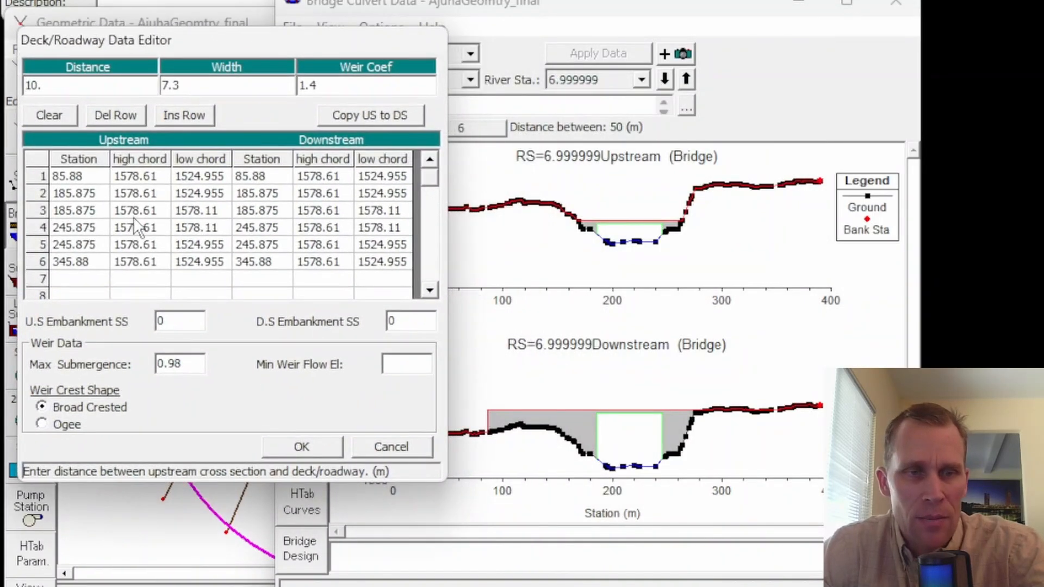
{"action": "mouse_move", "coordinate": [93, 212]}
{"action": "left_mouse_down"}
{"action": "mouse_move", "coordinate": [86, 230]}
{"action": "mouse_move", "coordinate": [88, 219]}
{"action": "left_mouse_up"}
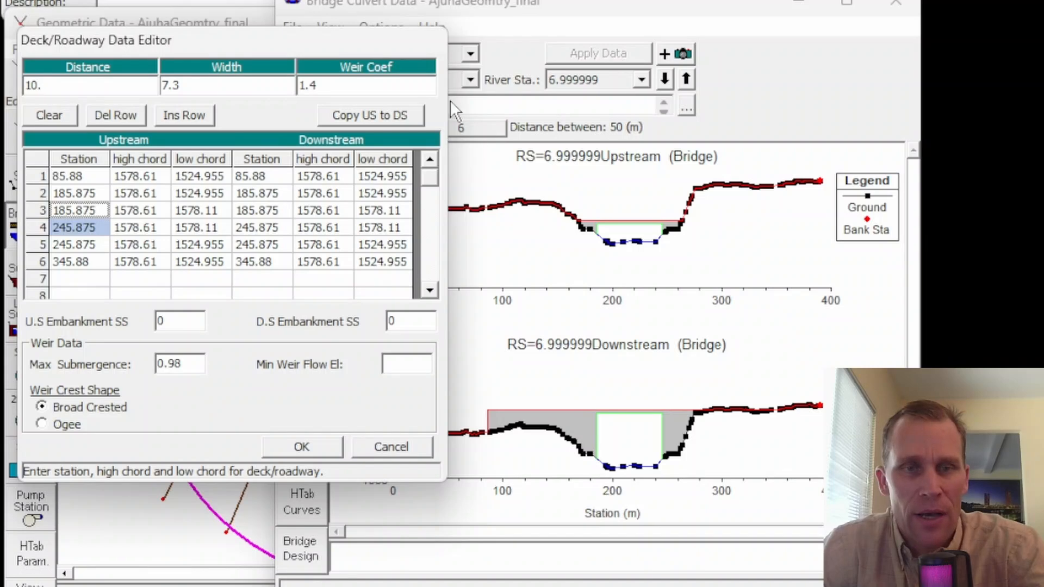
{"action": "left_click", "coordinate": [317, 445]}
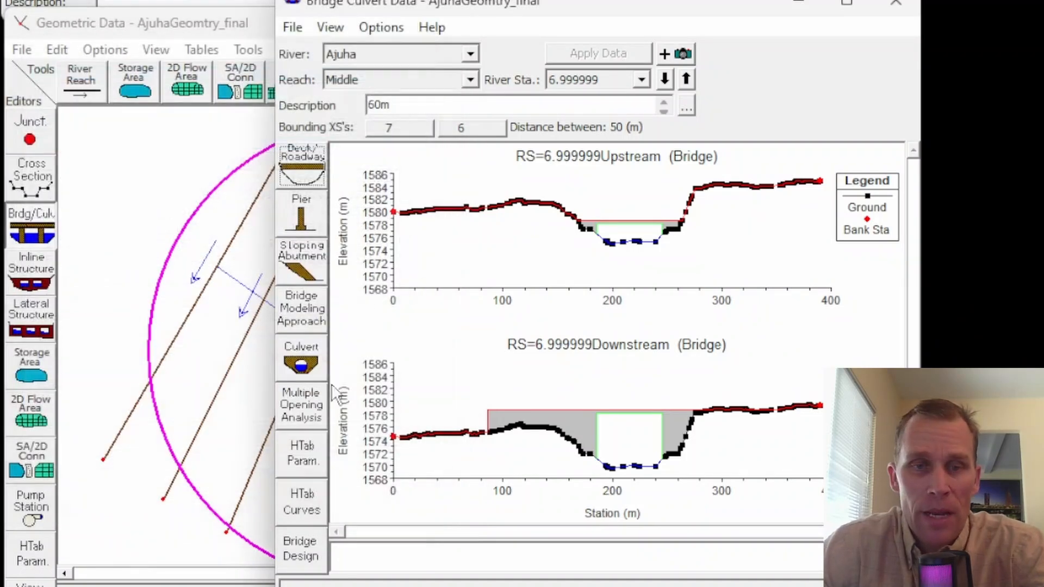
{"action": "left_click", "coordinate": [897, 8]}
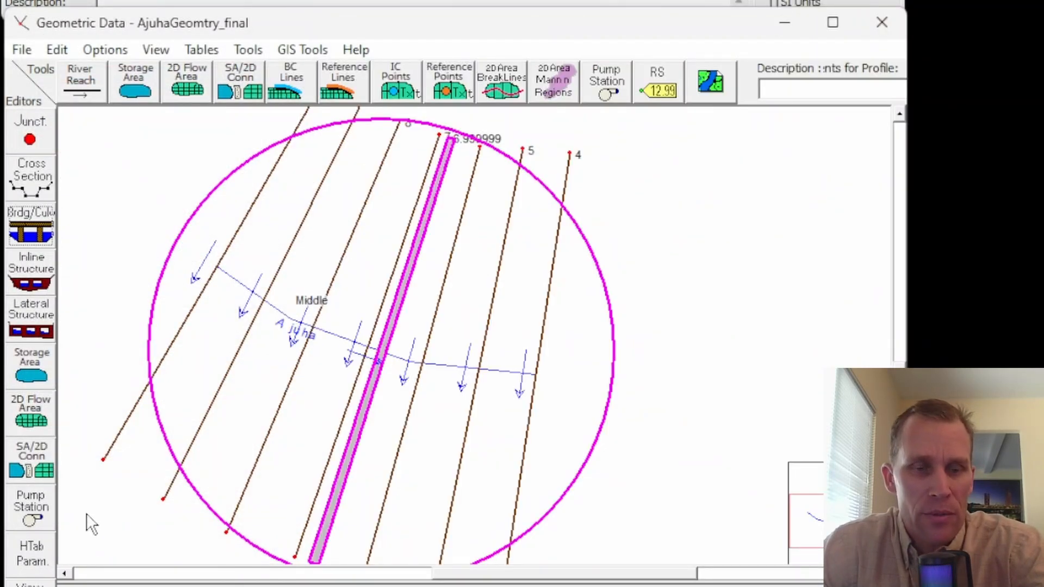
- Save the current geometry data and inspect the project's list of available geometry files
{"action": "left_click", "coordinate": [23, 50]}
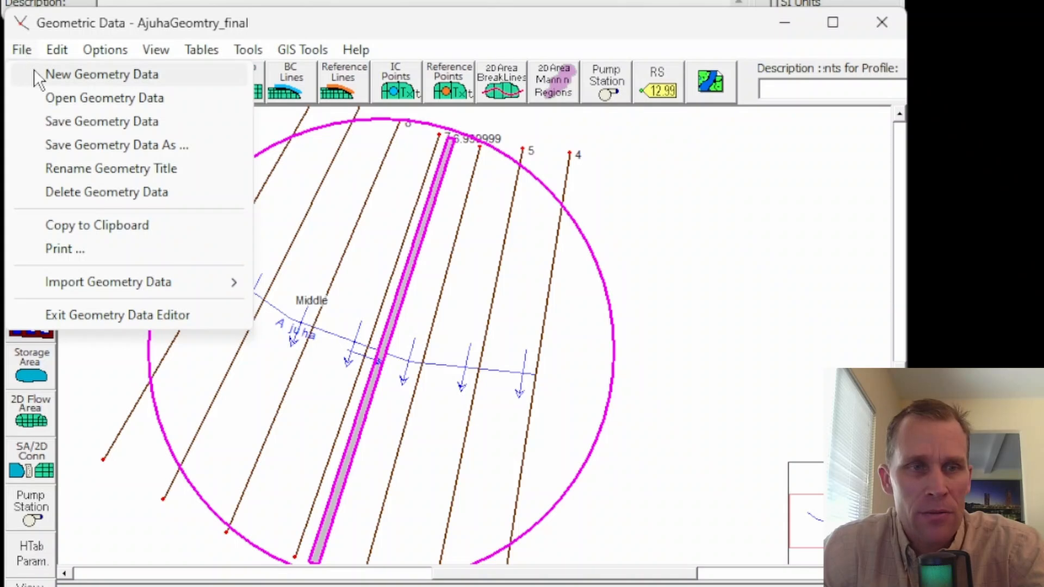
{"action": "left_click", "coordinate": [54, 96]}
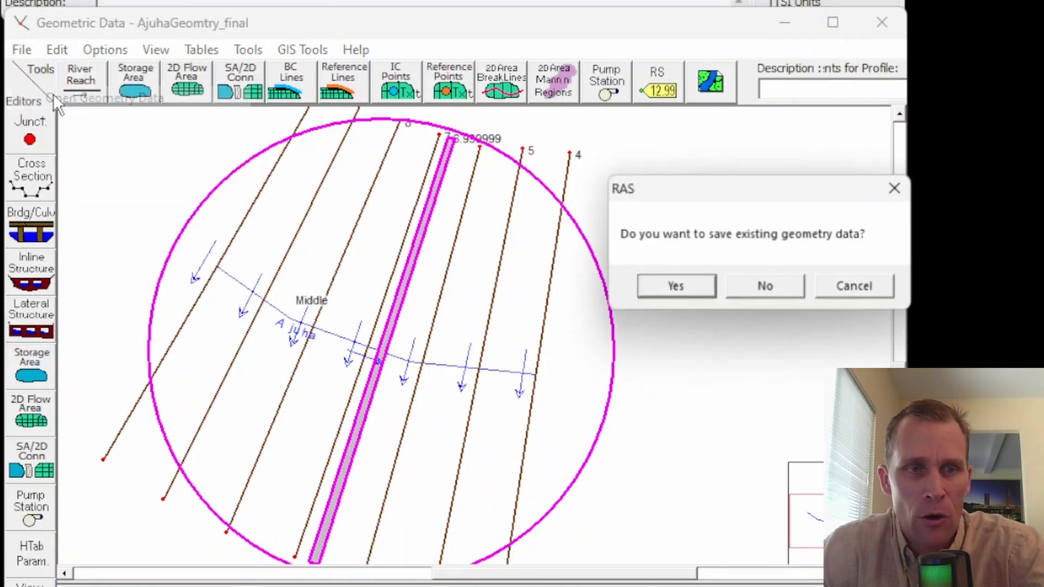
{"action": "left_click", "coordinate": [690, 288]}
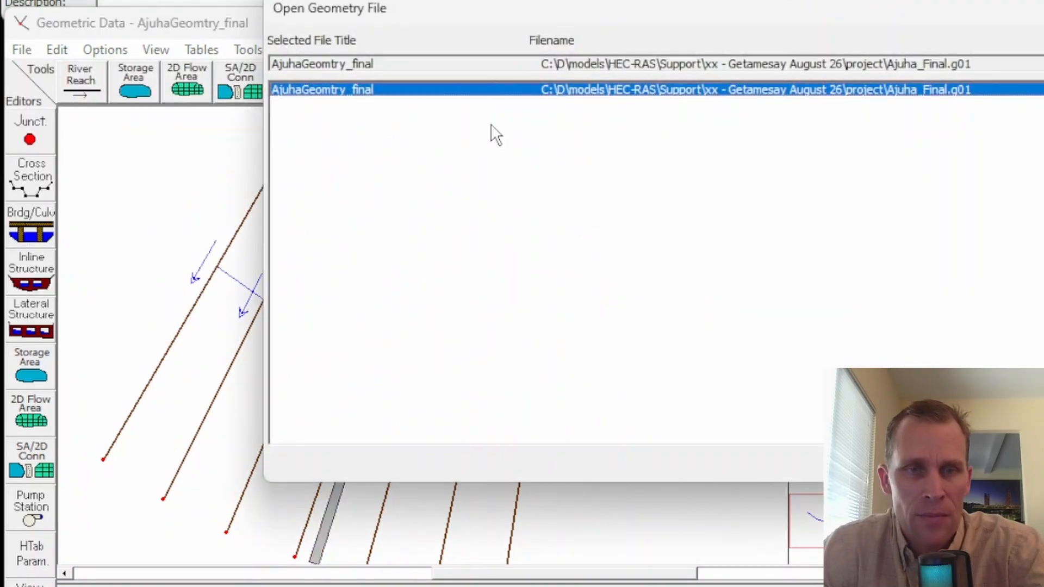
{"action": "left_click_drag", "start_coordinate": [478, 14], "coordinate": [292, 50]}
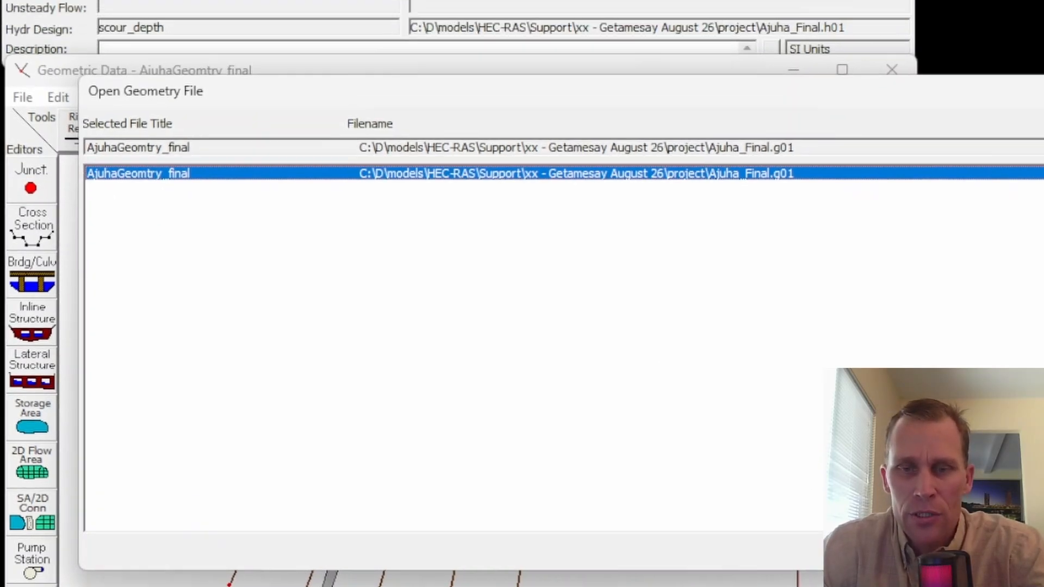
{"action": "left_click", "coordinate": [886, 498]}
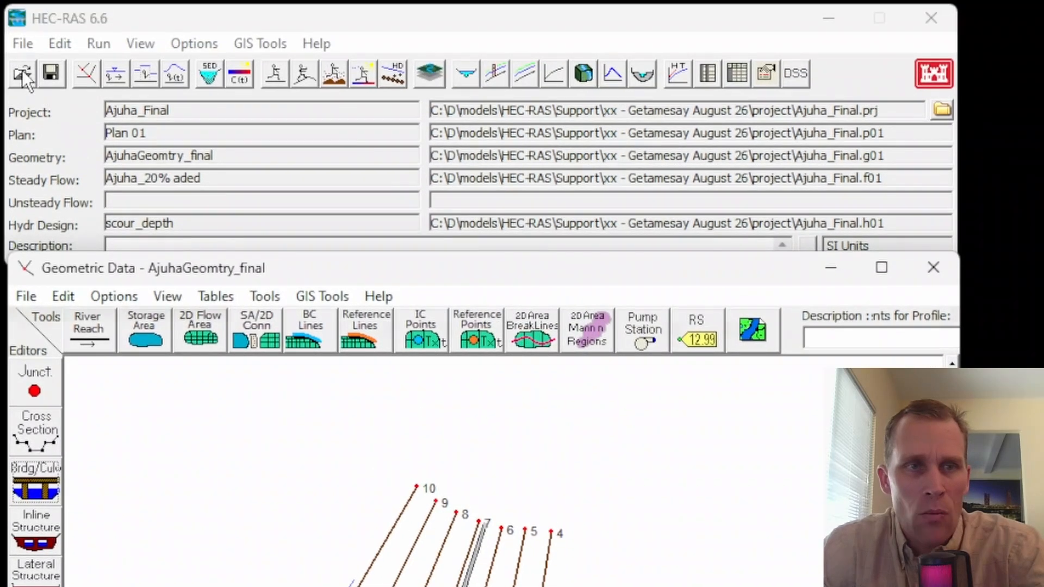
- Open the Ajuha_Final_44 project and display its geometric data with the cross sections around the bridge
{"action": "left_click", "coordinate": [22, 72]}
{"action": "left_click", "coordinate": [147, 412]}
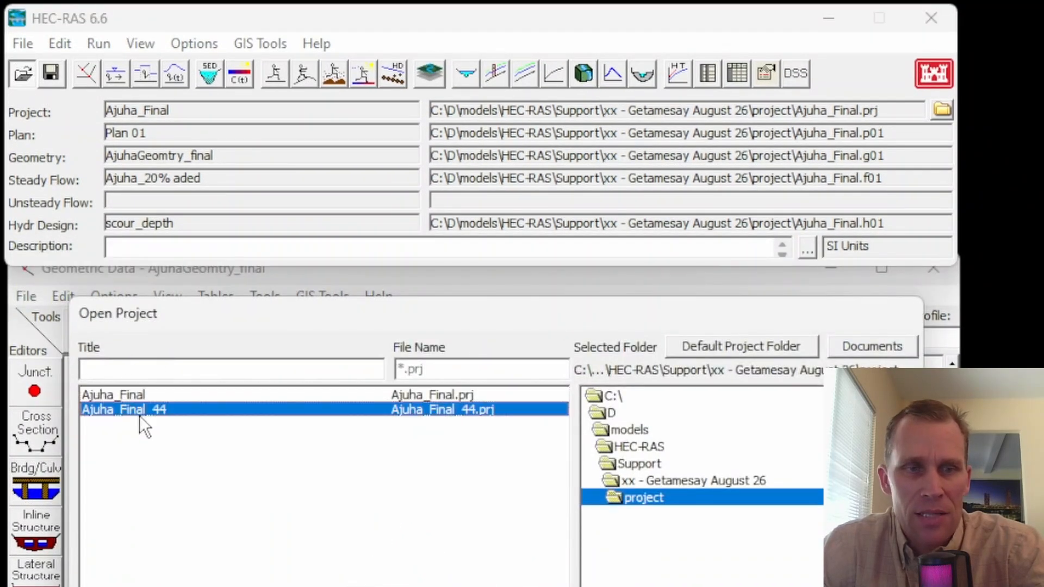
{"action": "double_click", "coordinate": [151, 409]}
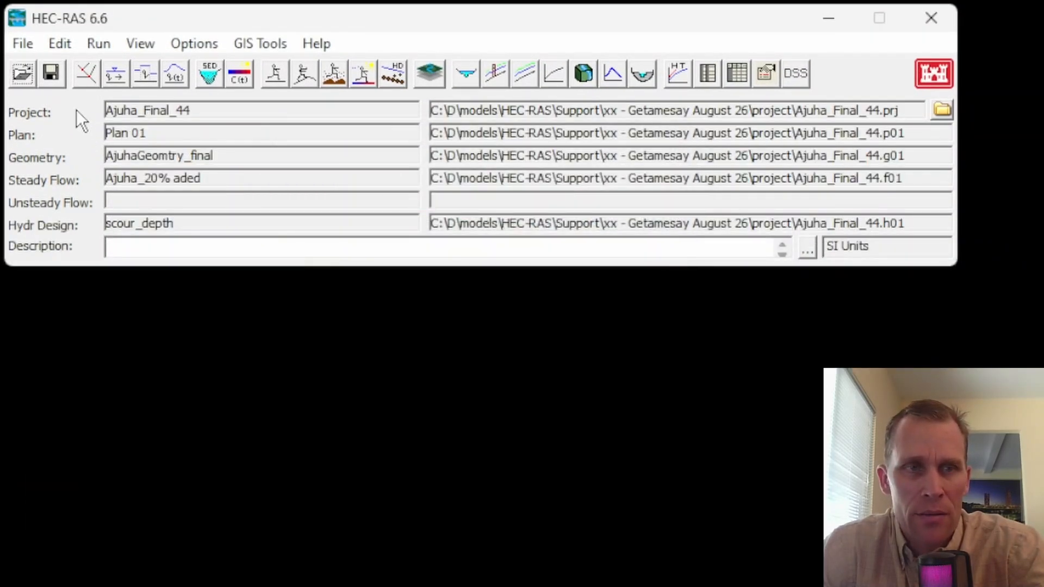
{"action": "left_click", "coordinate": [87, 73]}
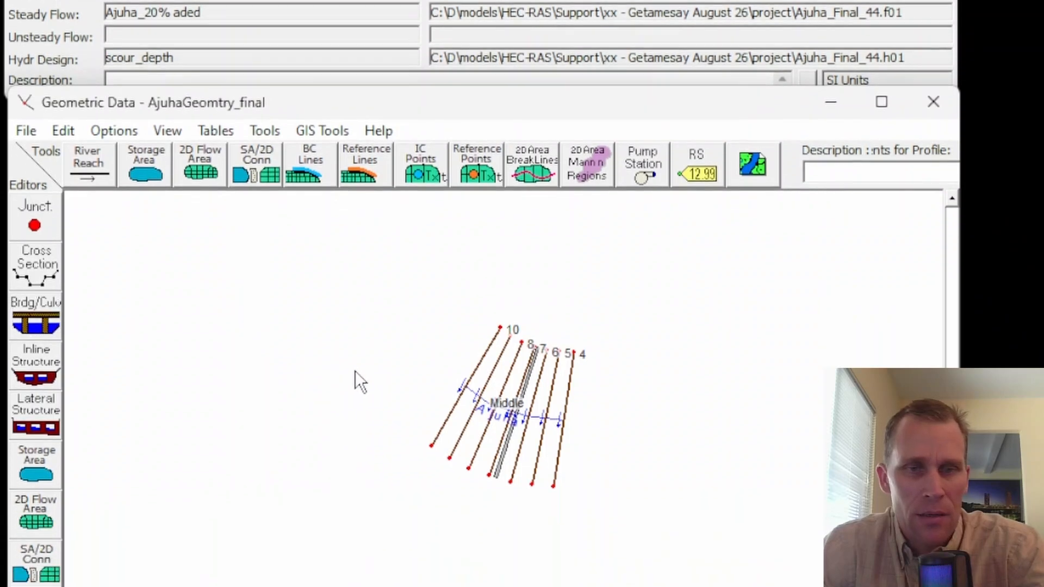
{"action": "scroll", "coordinate": [429, 334], "scroll_direction": "up", "scroll_amount": 1}
{"action": "left_click_drag", "start_coordinate": [630, 297], "coordinate": [441, 298]}
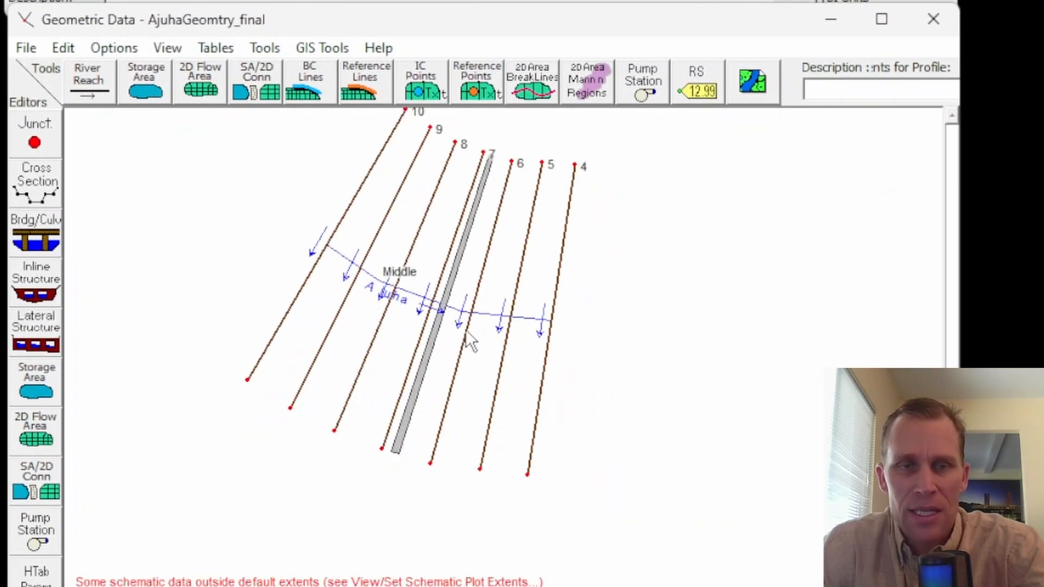
- Examine the deck/roadway opening stations and low chord elevations of the bridge in the Ajuha_Final_44 geometry
{"action": "left_click", "coordinate": [51, 233]}
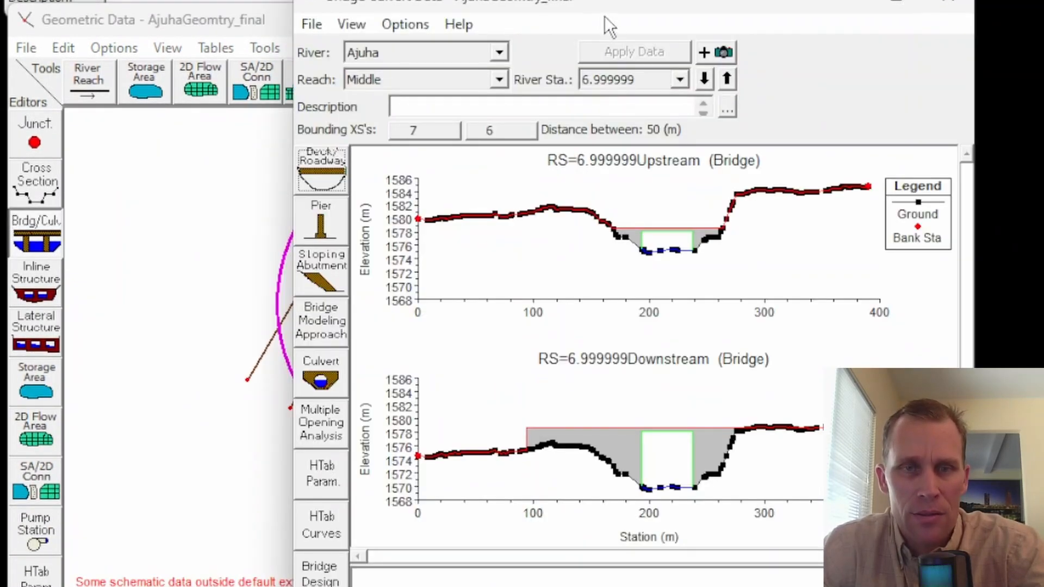
{"action": "left_click", "coordinate": [328, 174]}
{"action": "left_click", "coordinate": [151, 205]}
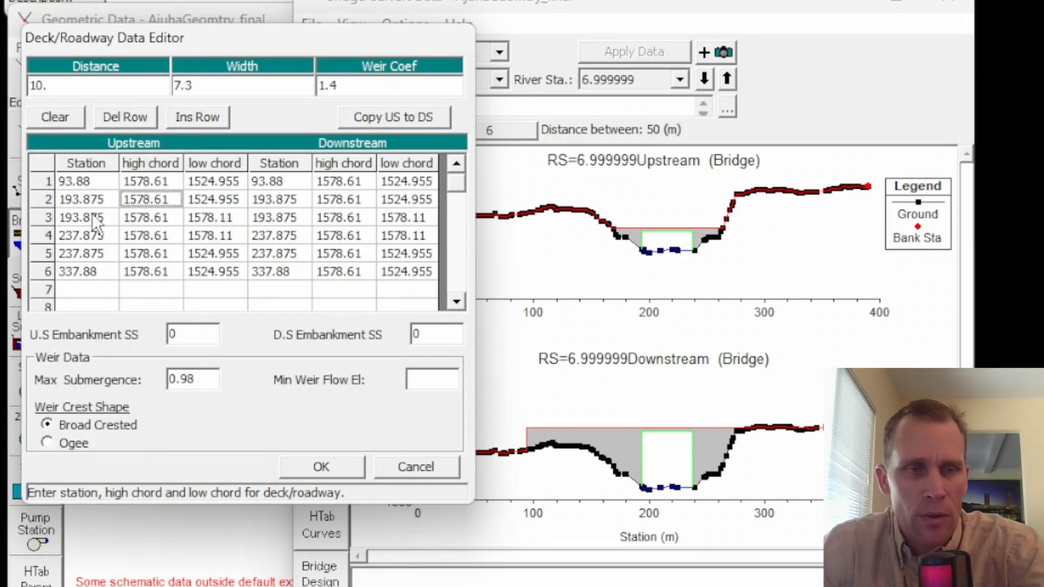
{"action": "left_click_drag", "start_coordinate": [86, 220], "coordinate": [413, 227]}
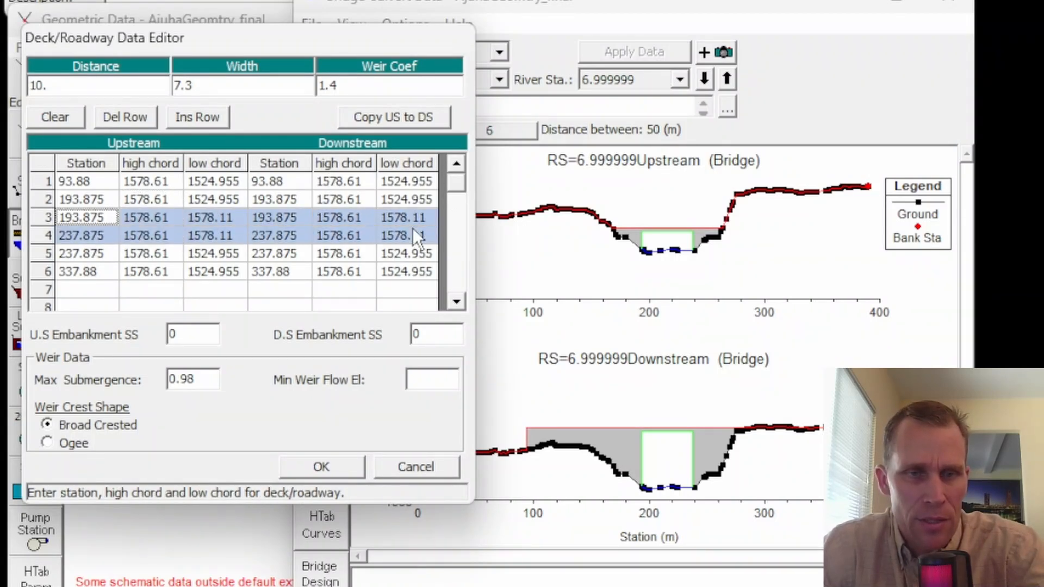
{"action": "left_click", "coordinate": [226, 217]}
{"action": "left_click", "coordinate": [224, 240]}
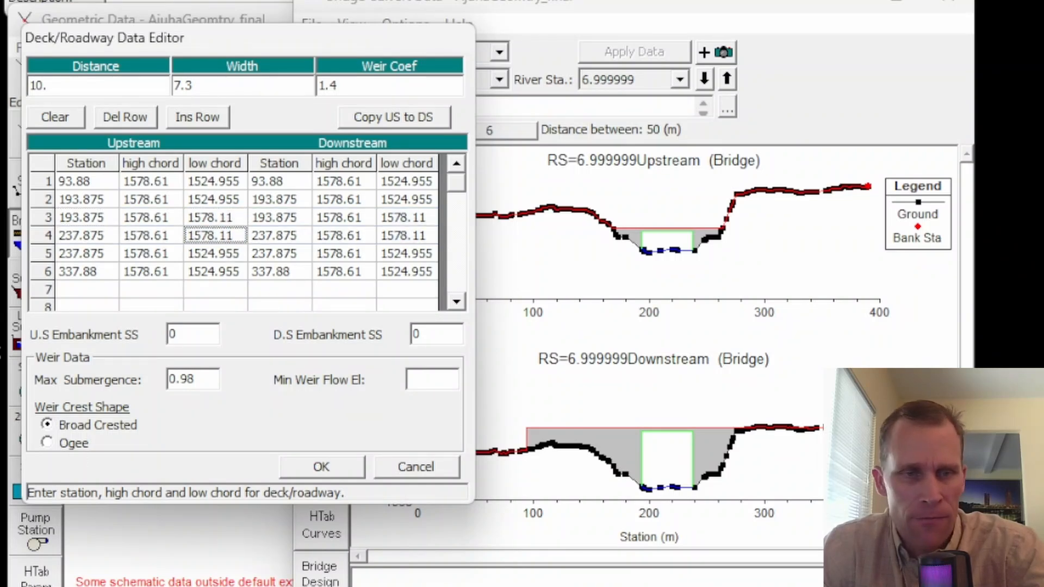
{"action": "left_click", "coordinate": [87, 220]}
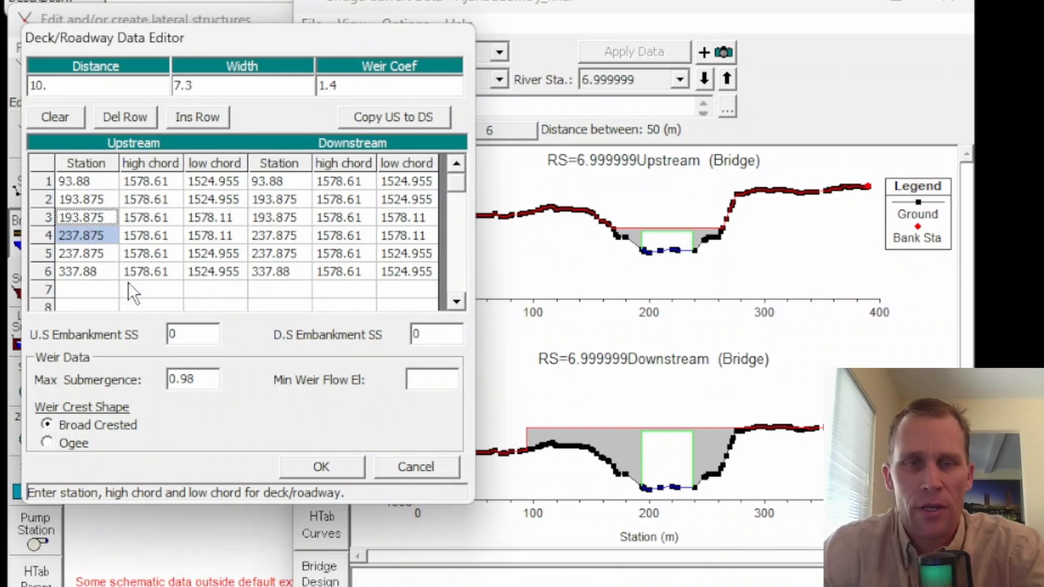
{"action": "left_click", "coordinate": [339, 469]}
{"action": "left_click", "coordinate": [949, 4]}
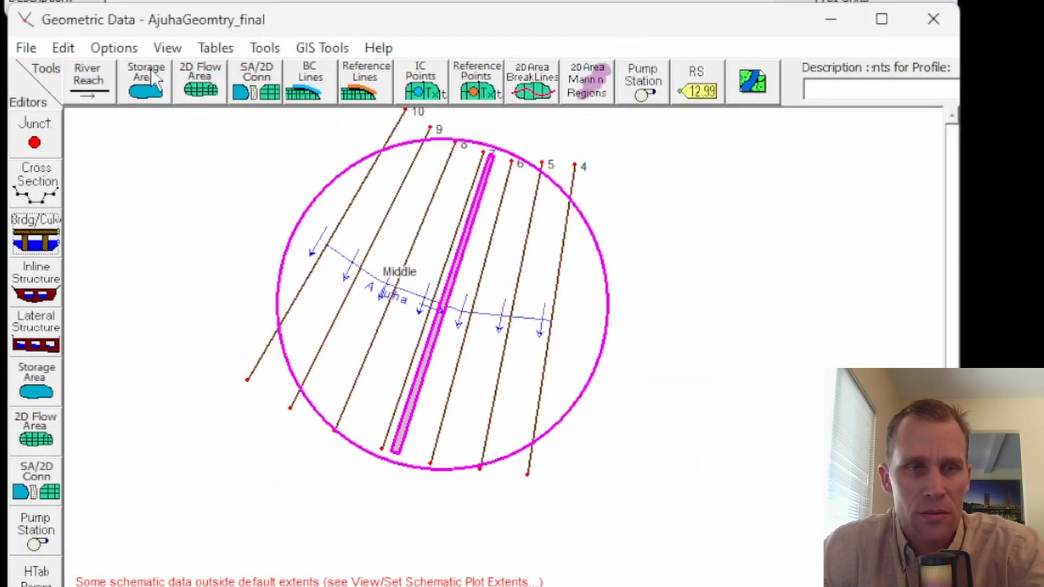
- Check which geometry files belong to the Ajuha_Final_44 project without loading one
{"action": "left_click", "coordinate": [25, 49]}
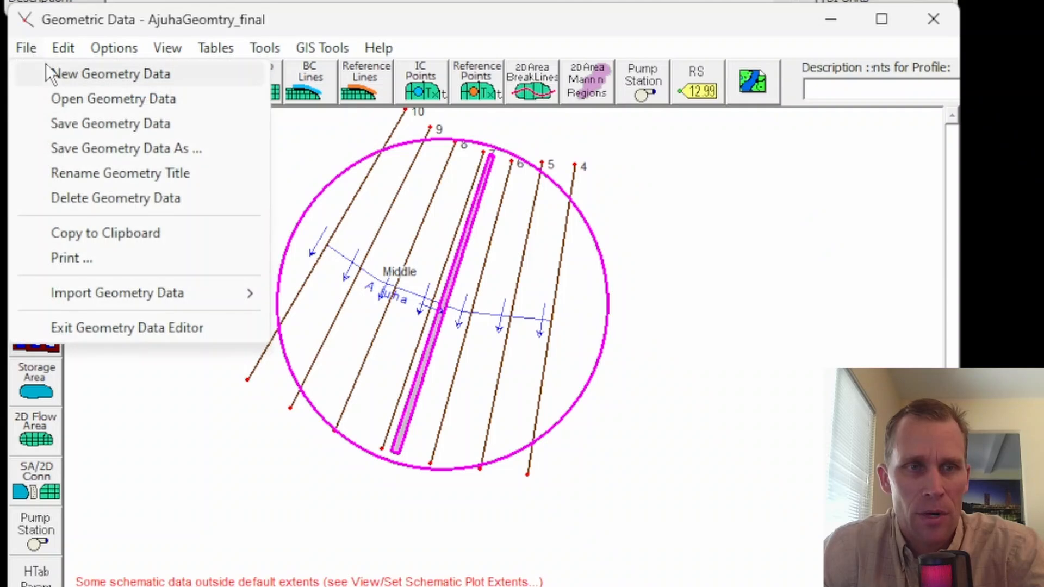
{"action": "left_click", "coordinate": [67, 98]}
{"action": "left_click_drag", "start_coordinate": [422, 8], "coordinate": [263, 70]}
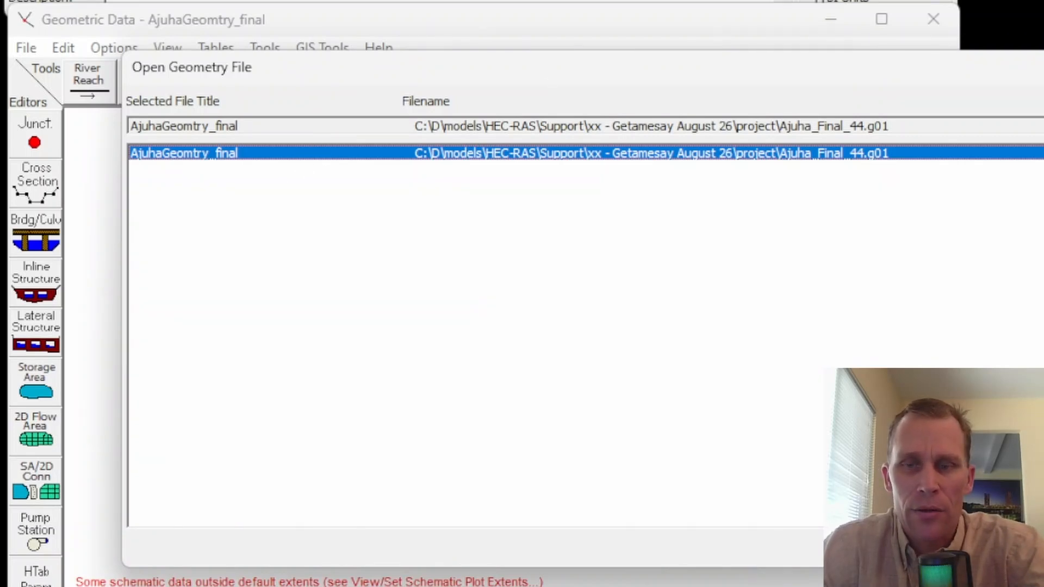
{"action": "left_click", "coordinate": [957, 548]}
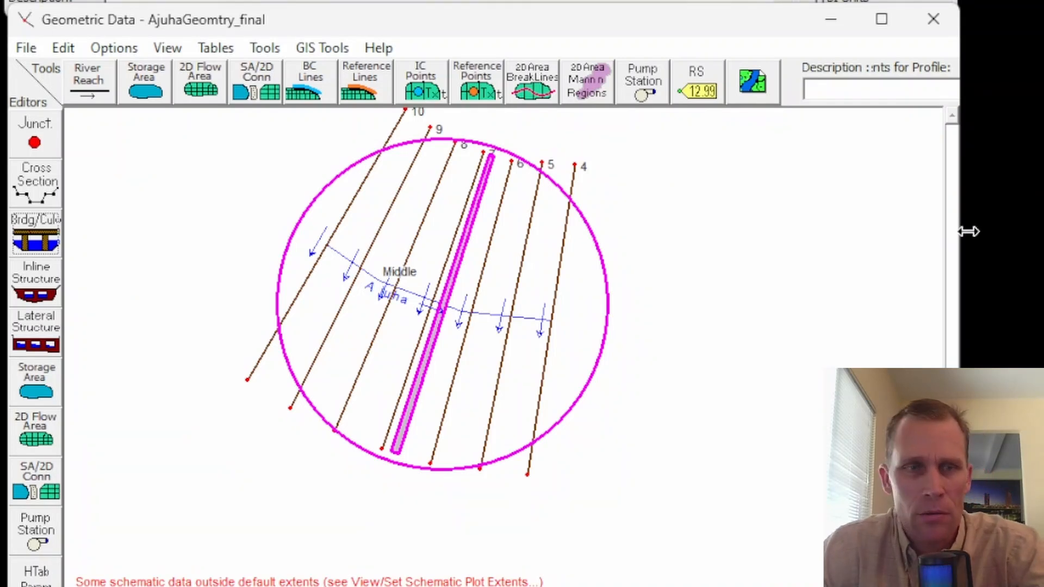
- Plot the profile of the Ajuha Middle reach from the cross section data and examine its downstream end
{"action": "left_click", "coordinate": [35, 182]}
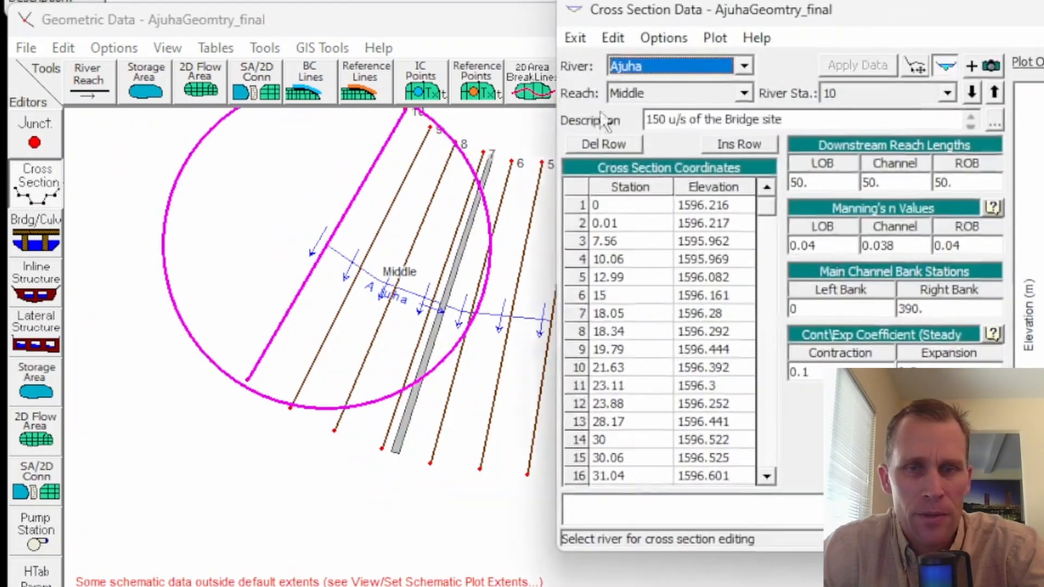
{"action": "left_click_drag", "start_coordinate": [836, 34], "coordinate": [338, 29]}
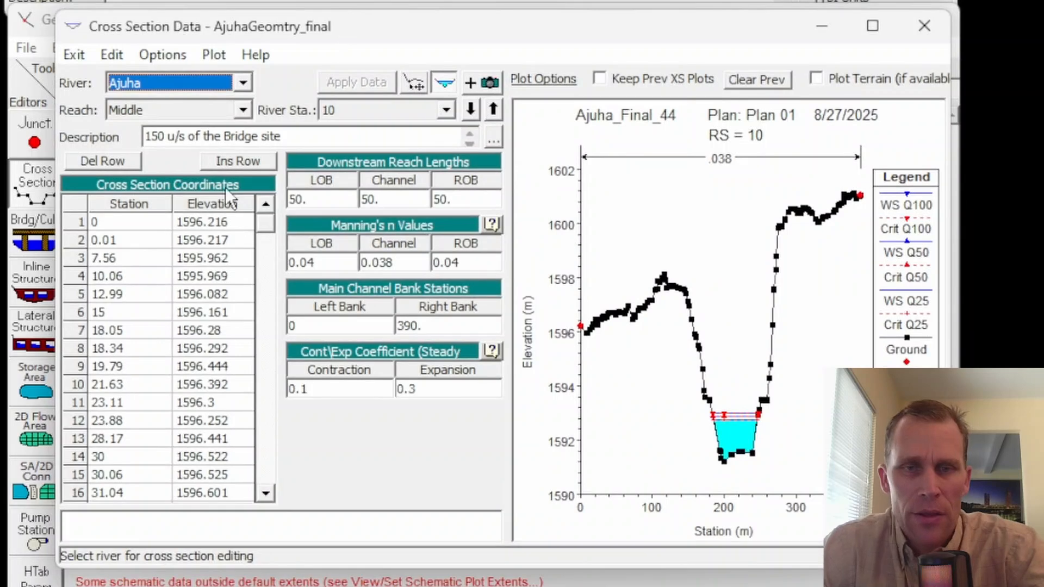
{"action": "left_click", "coordinate": [220, 55]}
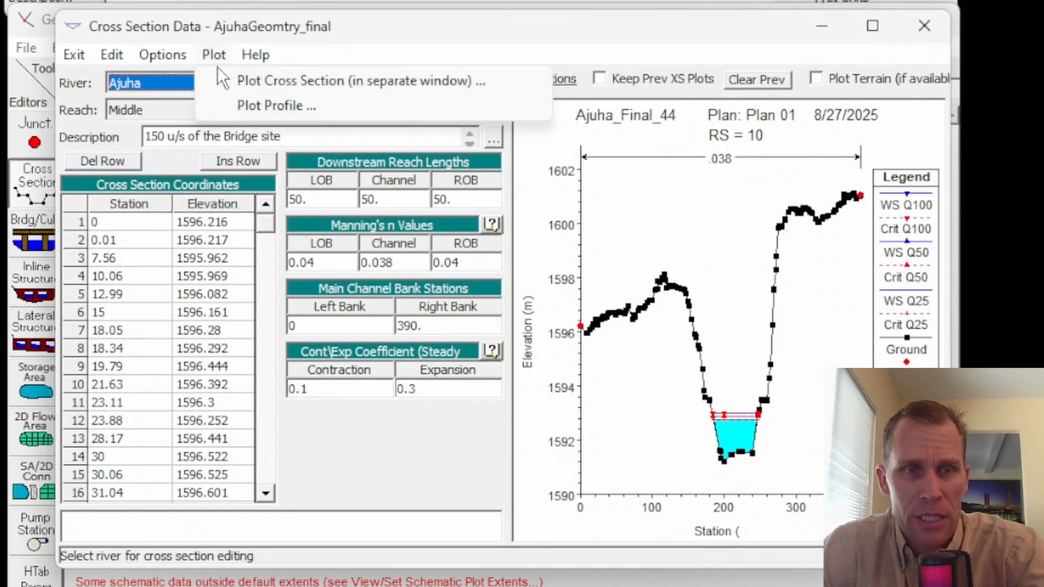
{"action": "left_click", "coordinate": [243, 108]}
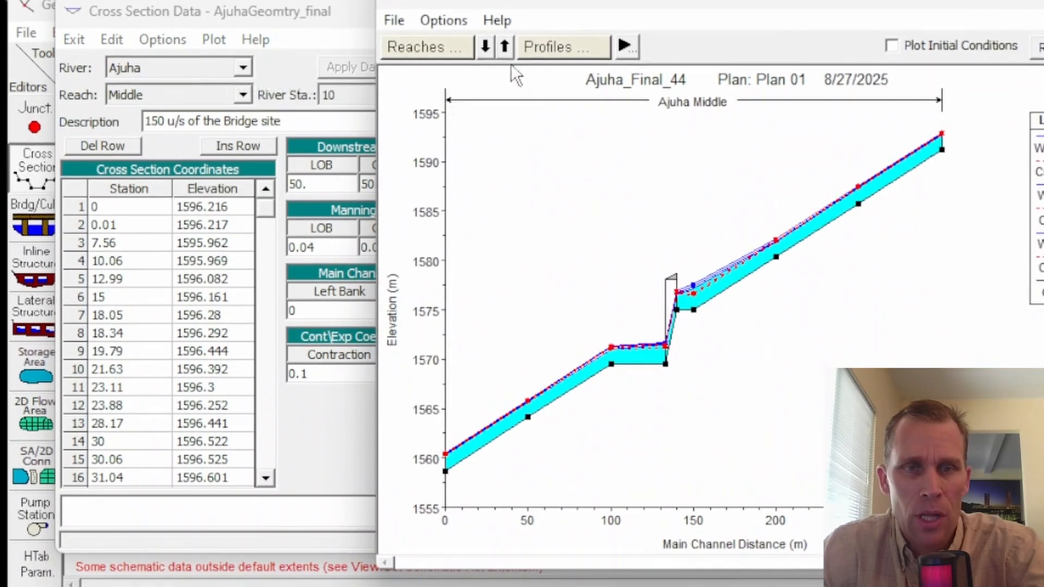
{"action": "left_click_drag", "start_coordinate": [583, 5], "coordinate": [358, 20]}
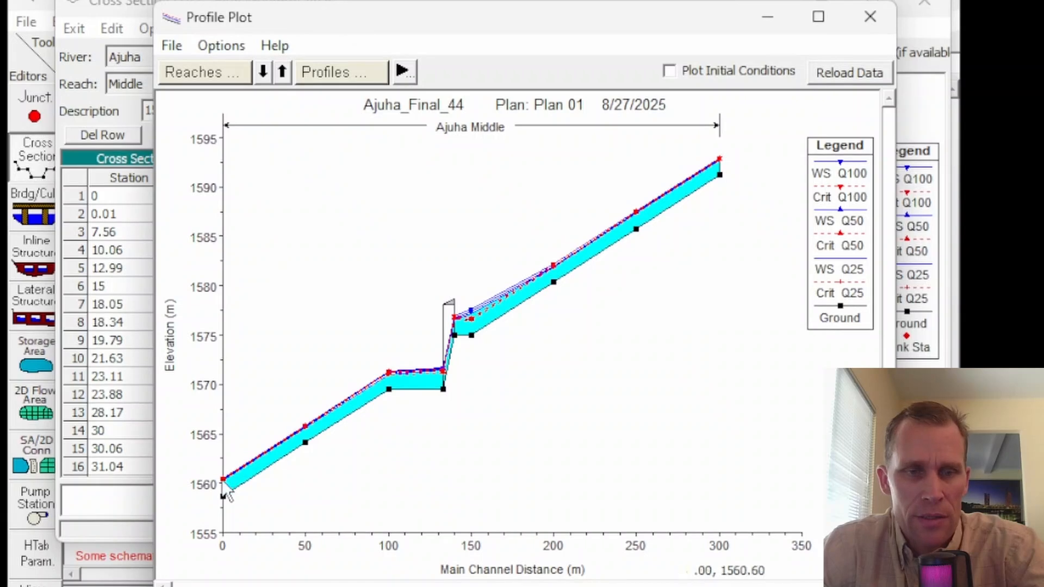
{"action": "scroll", "coordinate": [236, 503], "scroll_direction": "up", "scroll_amount": 3}
{"action": "left_click_drag", "start_coordinate": [238, 489], "coordinate": [456, 405]}
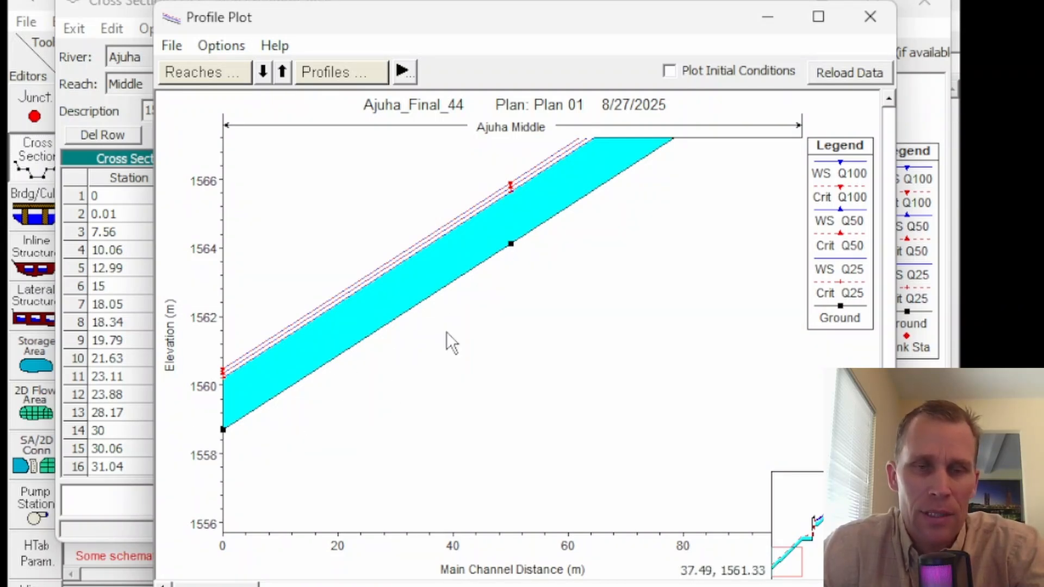
{"action": "left_click", "coordinate": [869, 17]}
- Step through the cross sections to river station 5 and examine its downstream reach lengths
{"action": "left_click_drag", "start_coordinate": [112, 270], "coordinate": [129, 415]}
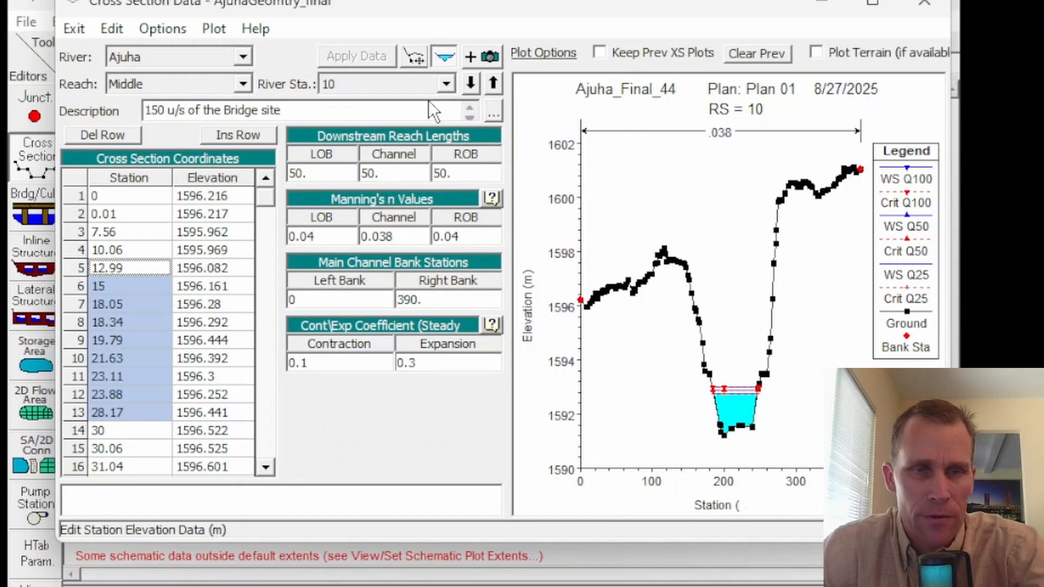
{"action": "left_click", "coordinate": [493, 83]}
{"action": "left_click", "coordinate": [487, 83]}
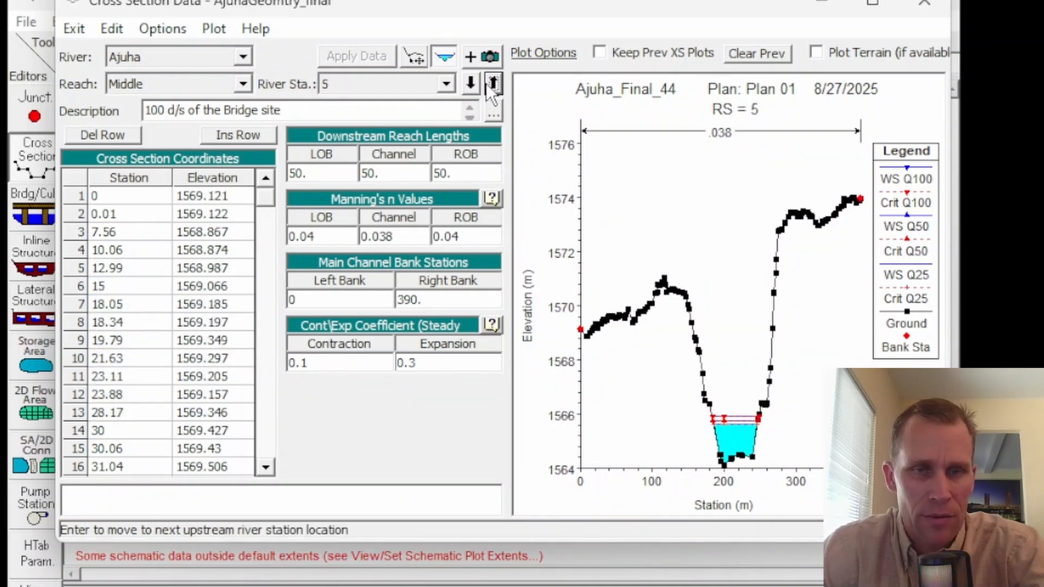
{"action": "left_click", "coordinate": [345, 175]}
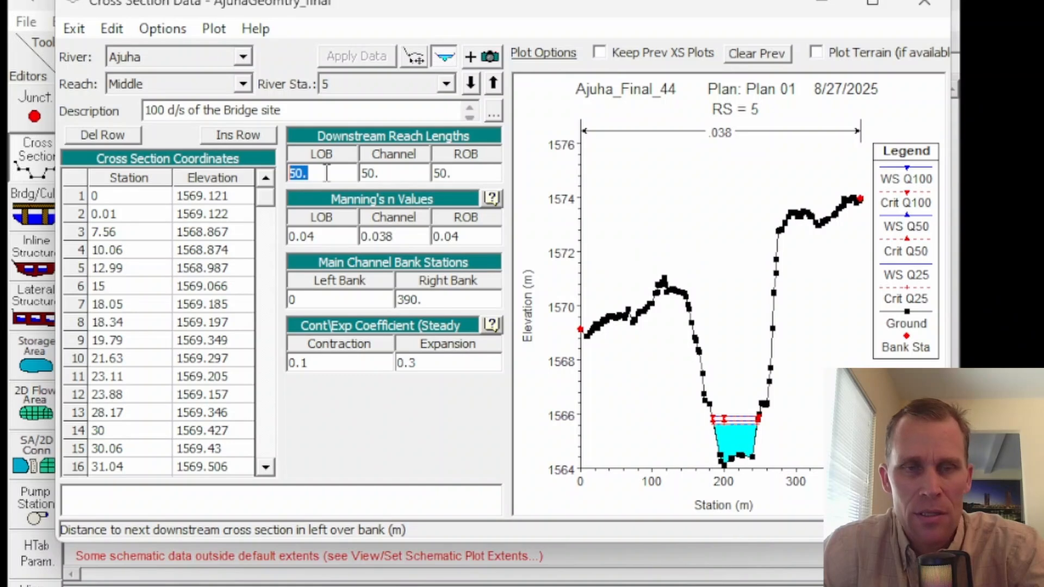
- Check the channel reach length and station data at river station 5, and view the Ajuha Middle profile plot again
{"action": "left_click", "coordinate": [389, 175]}
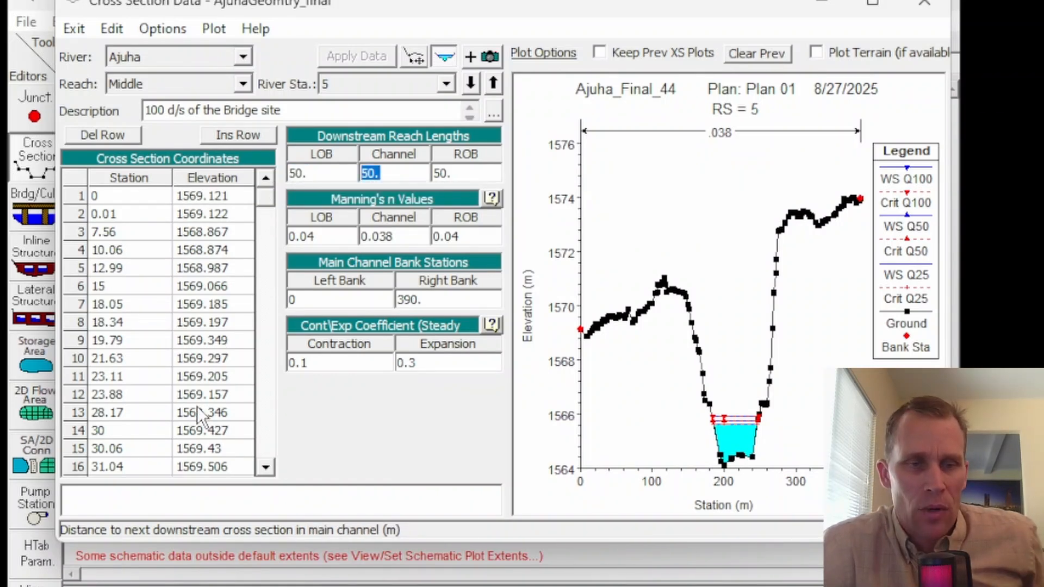
{"action": "left_click_drag", "start_coordinate": [152, 436], "coordinate": [152, 383]}
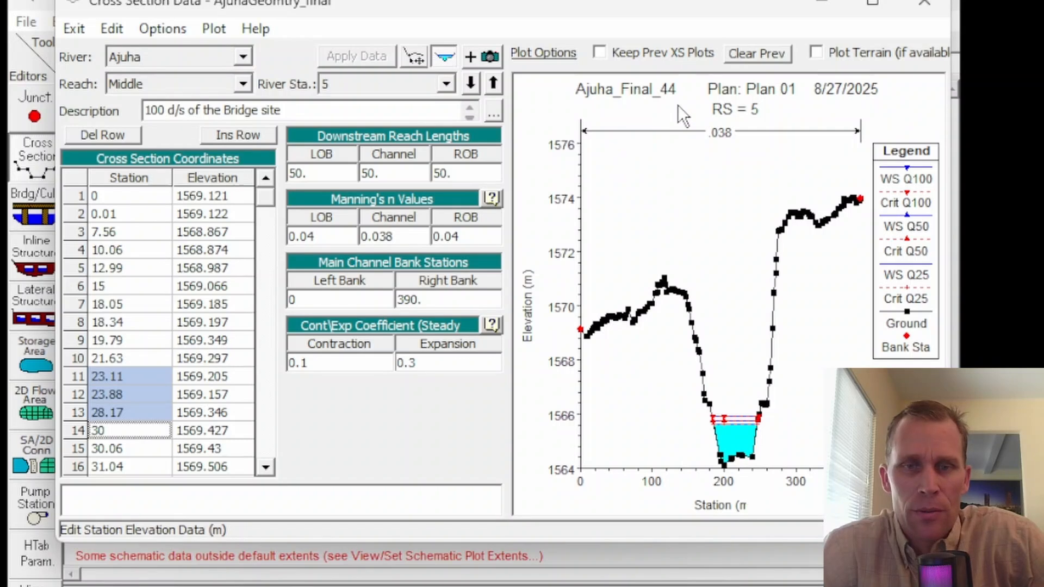
{"action": "left_click", "coordinate": [214, 28]}
{"action": "left_click", "coordinate": [247, 81]}
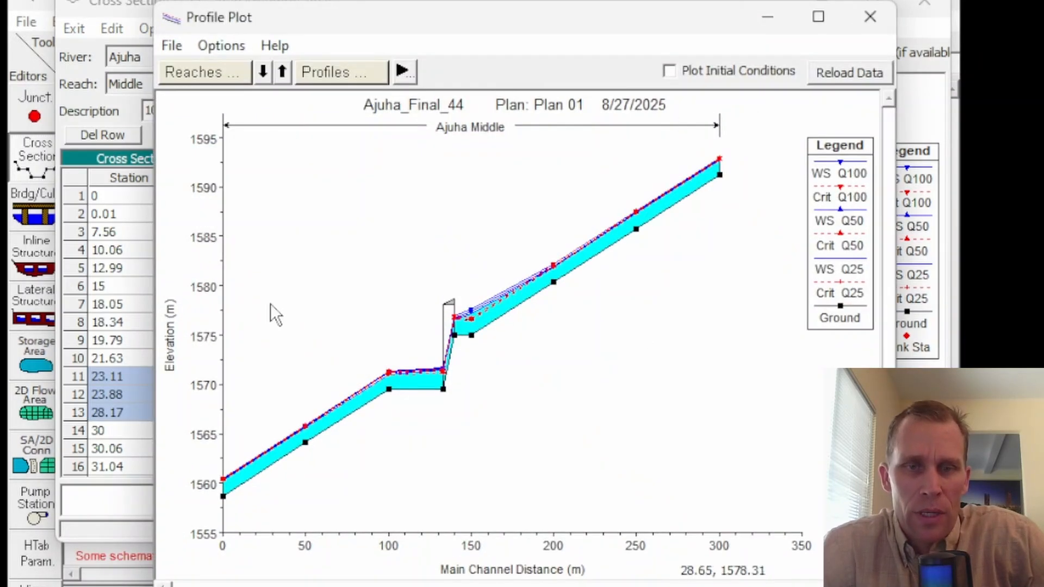
{"action": "left_click", "coordinate": [870, 17]}
{"action": "left_click", "coordinate": [922, 5]}
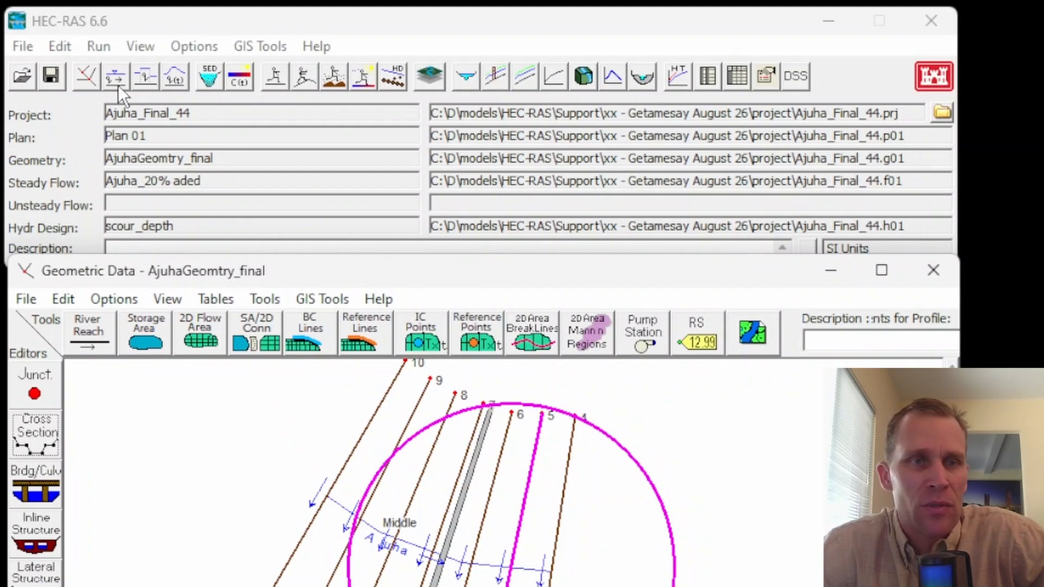
- Examine the Q25, Q50 and Q100 flow rates in the steady flow data
{"action": "left_click", "coordinate": [116, 82]}
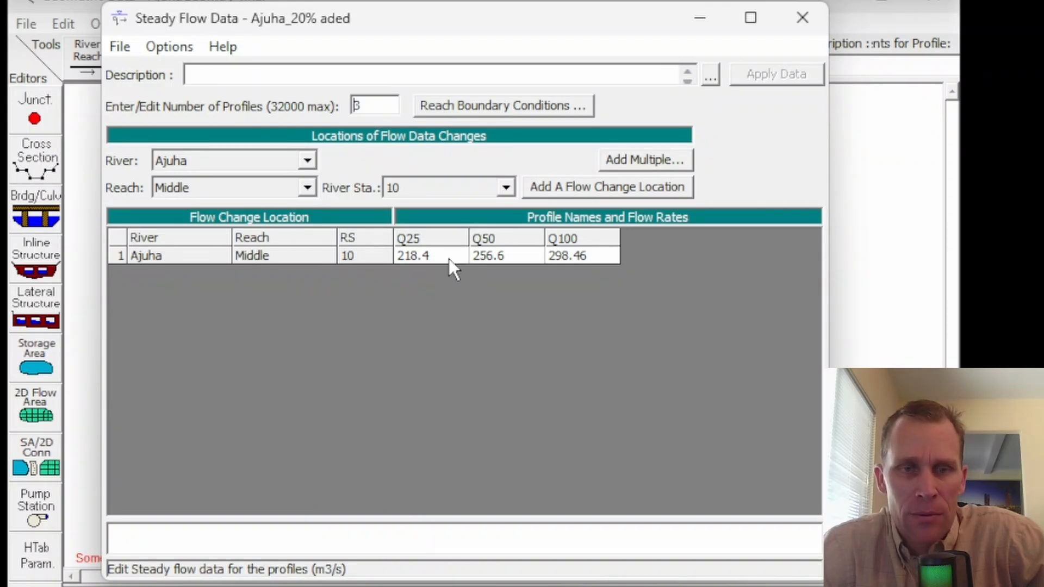
{"action": "left_click", "coordinate": [513, 259]}
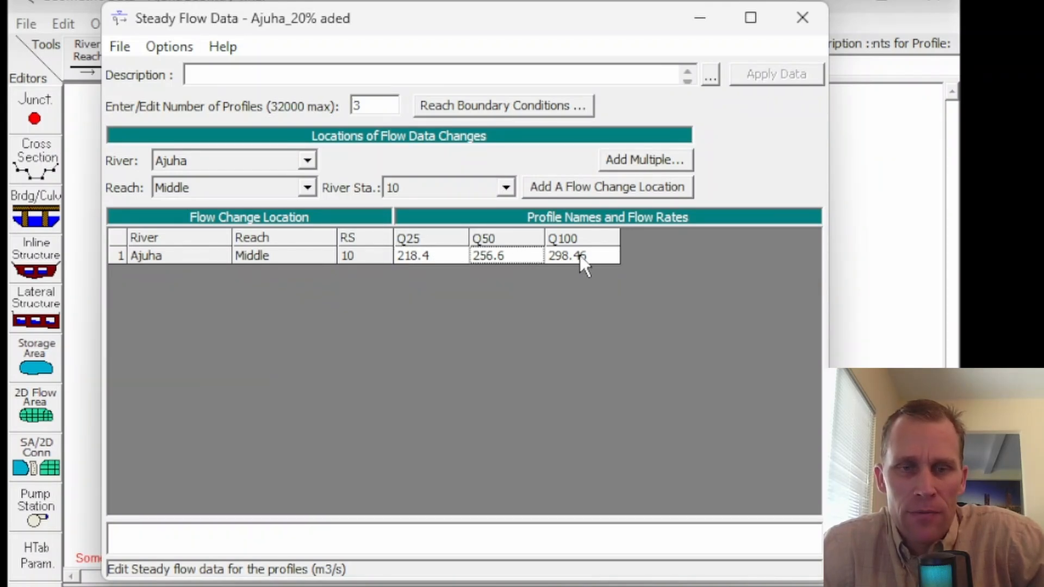
{"action": "left_click", "coordinate": [592, 254]}
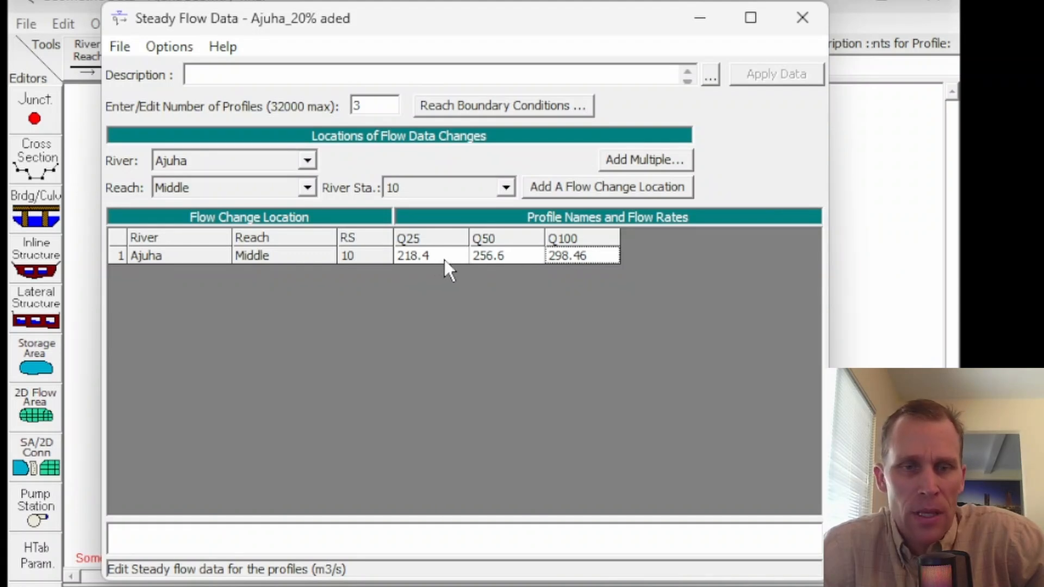
- Review the upstream and downstream reach boundary conditions without changing them, and close the steady flow data
{"action": "left_click", "coordinate": [477, 109]}
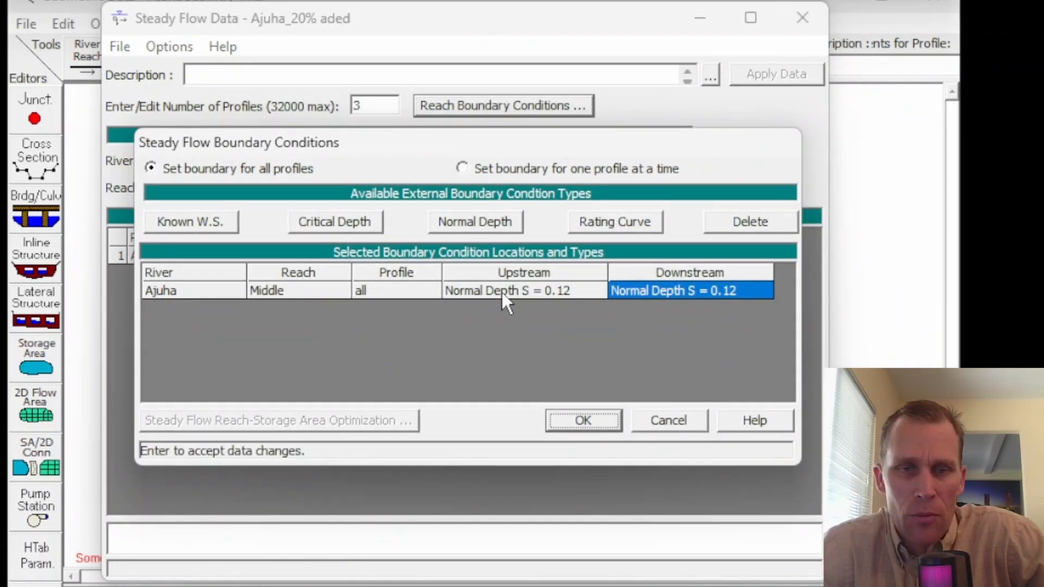
{"action": "left_click", "coordinate": [501, 292]}
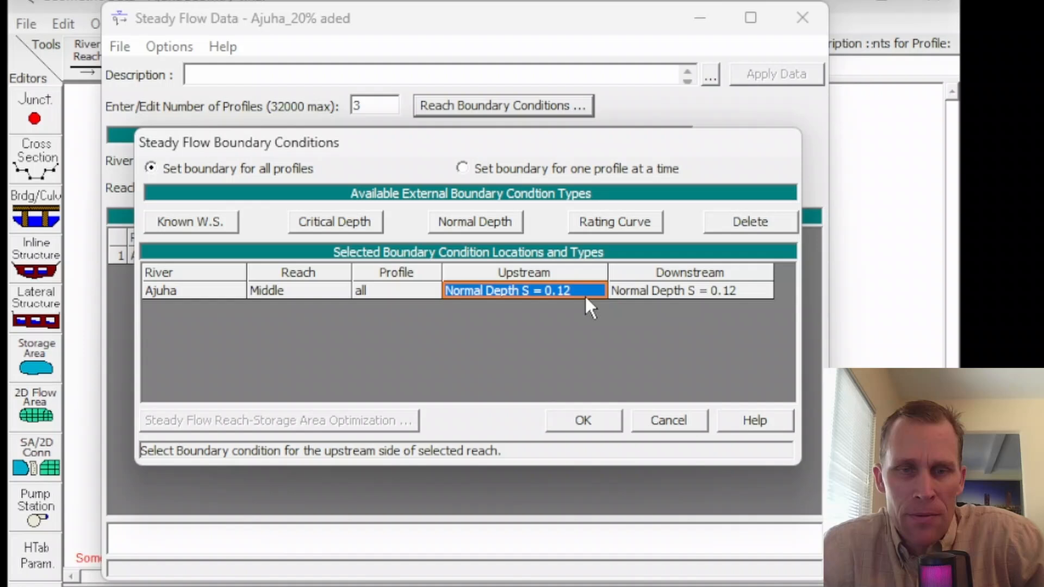
{"action": "left_click", "coordinate": [677, 294]}
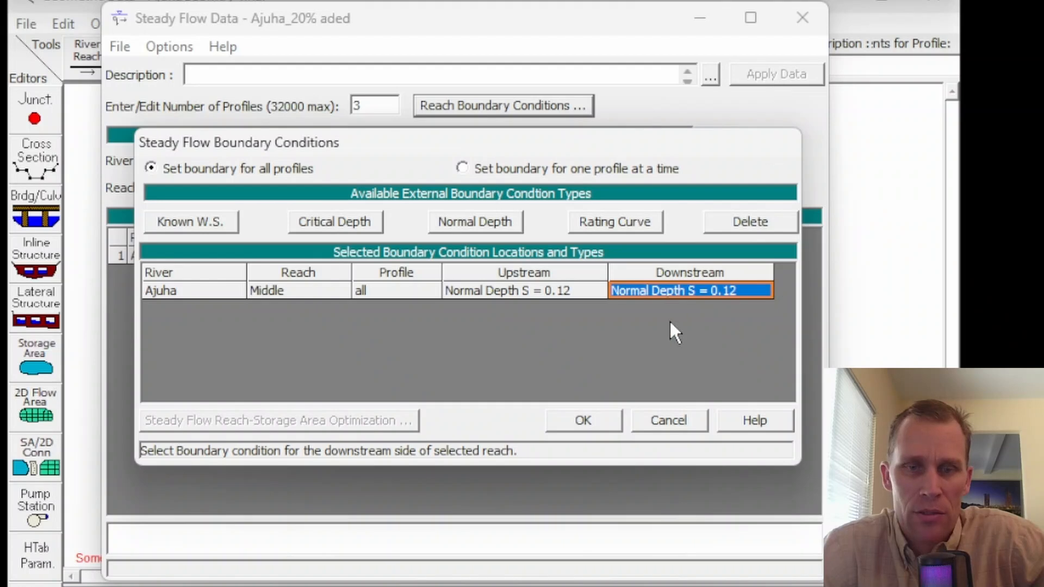
{"action": "left_click", "coordinate": [640, 421]}
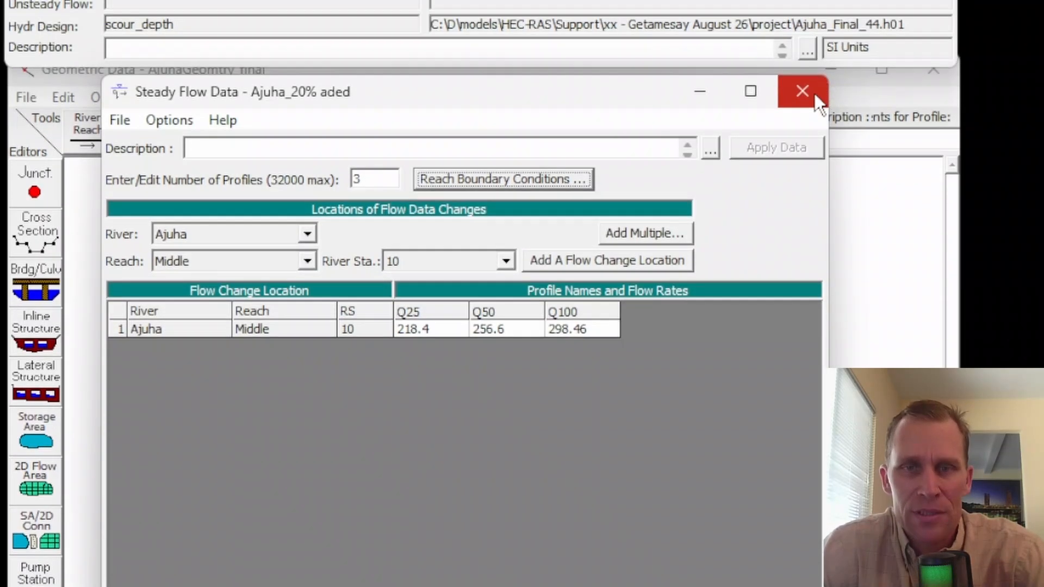
{"action": "left_click", "coordinate": [823, 6]}
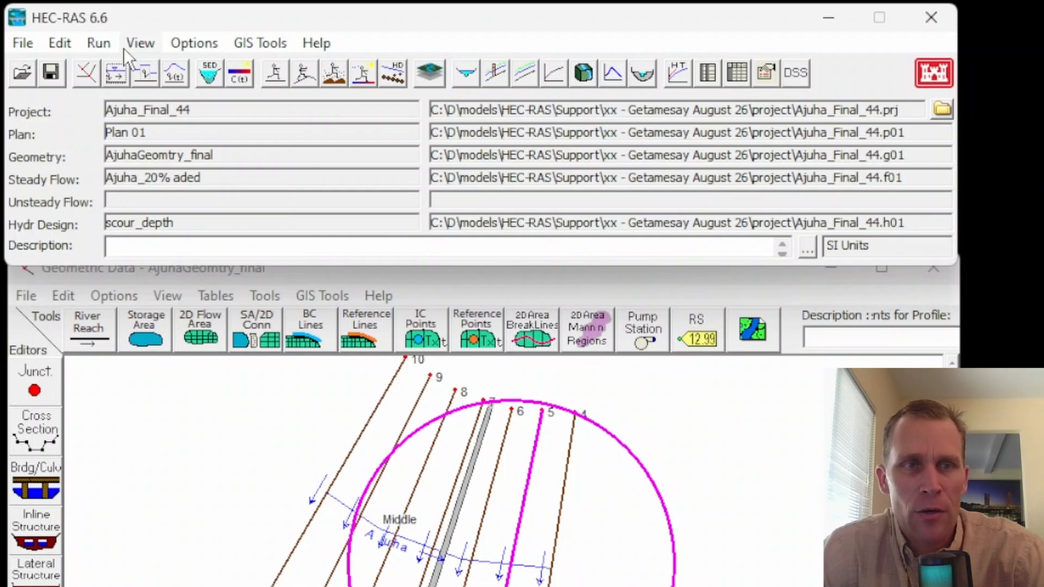
- Compute the steady flow analysis of Plan 01 with the subcritical flow regime
{"action": "left_click", "coordinate": [99, 43]}
{"action": "left_click", "coordinate": [142, 71]}
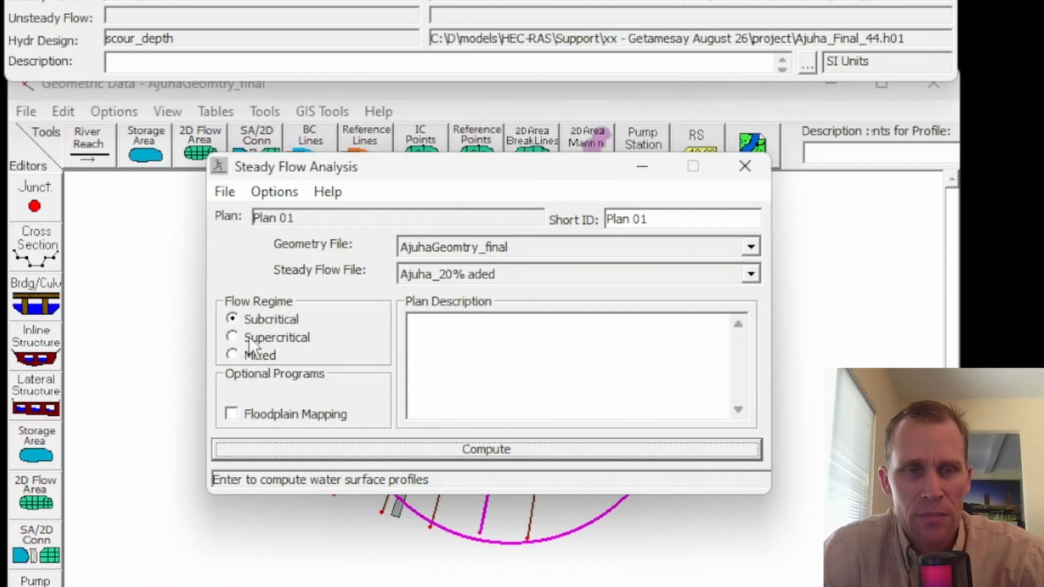
{"action": "left_click", "coordinate": [456, 450]}
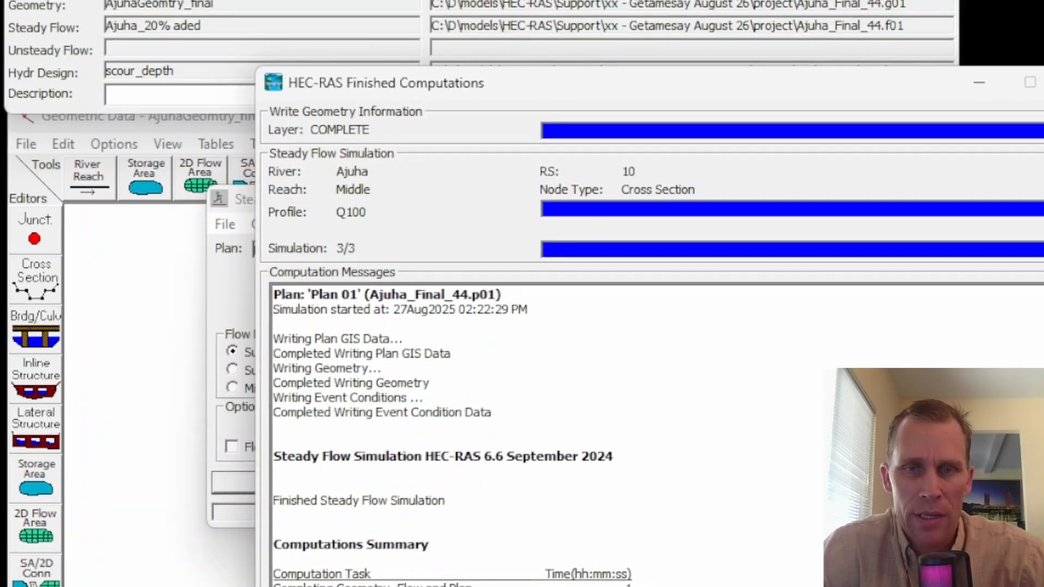
{"action": "left_click", "coordinate": [1043, 50]}
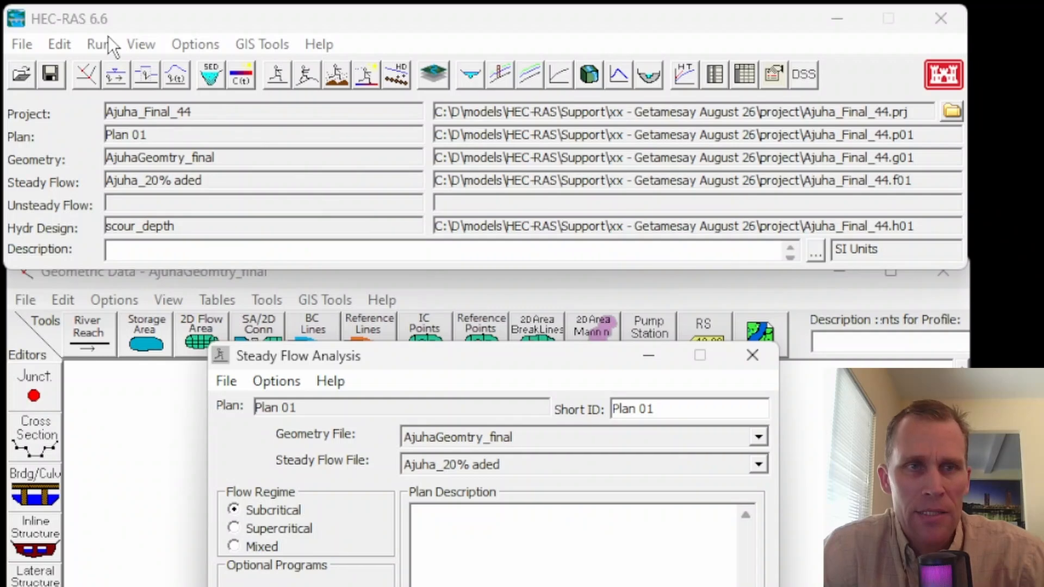
- Show the profile summary as Standard Table 1 and examine the channel Froude numbers upstream and downstream of the bridge
{"action": "left_click", "coordinate": [141, 43]}
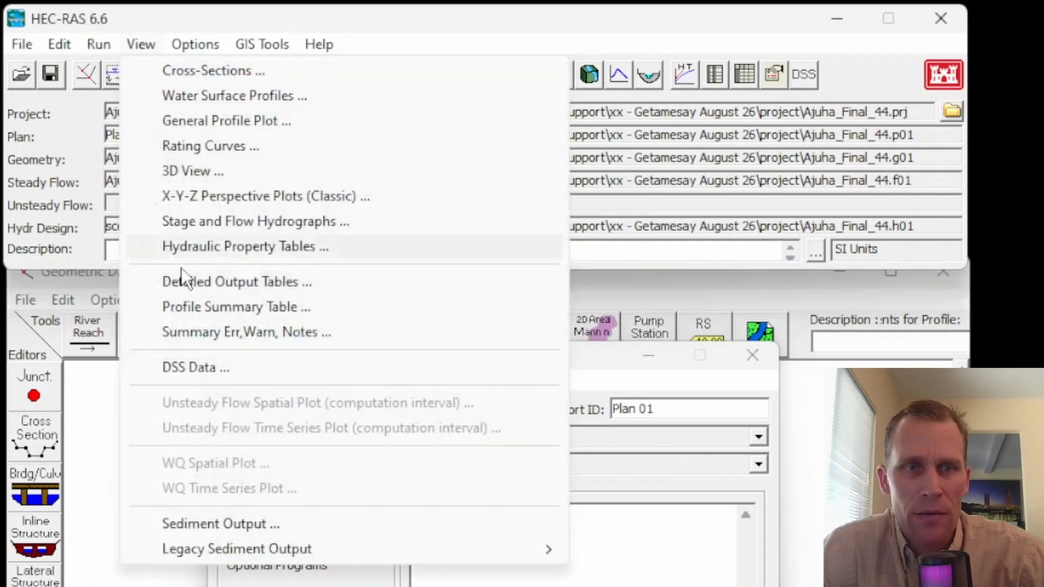
{"action": "left_click", "coordinate": [207, 308]}
{"action": "left_click", "coordinate": [153, 84]}
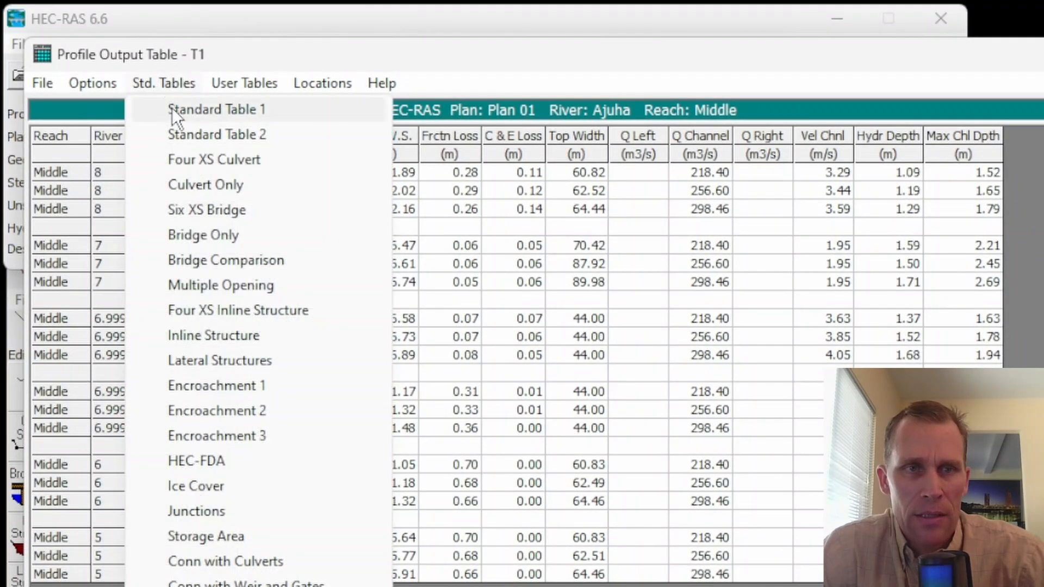
{"action": "left_click", "coordinate": [172, 108]}
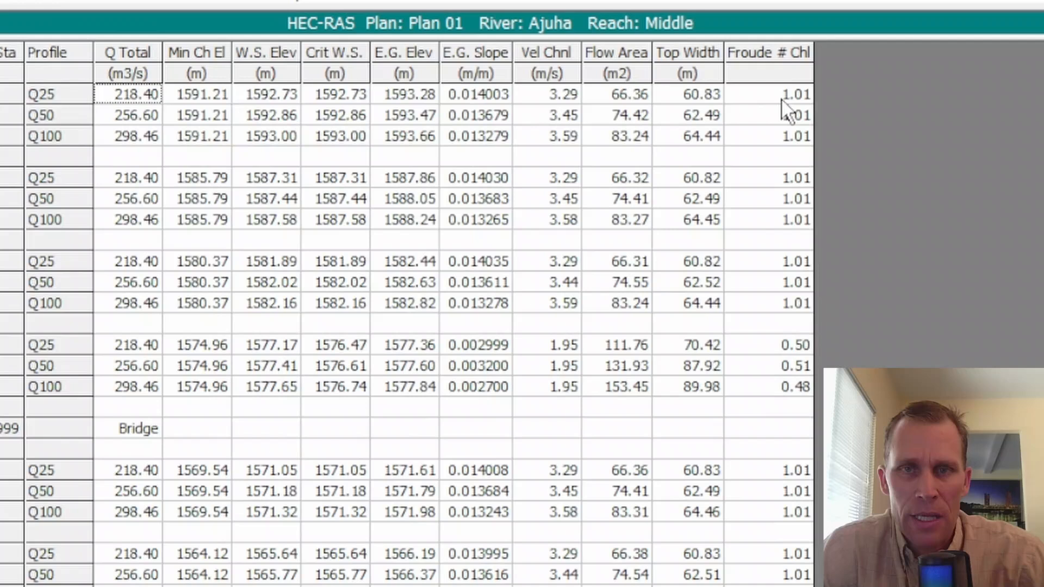
{"action": "left_click_drag", "start_coordinate": [796, 132], "coordinate": [798, 586]}
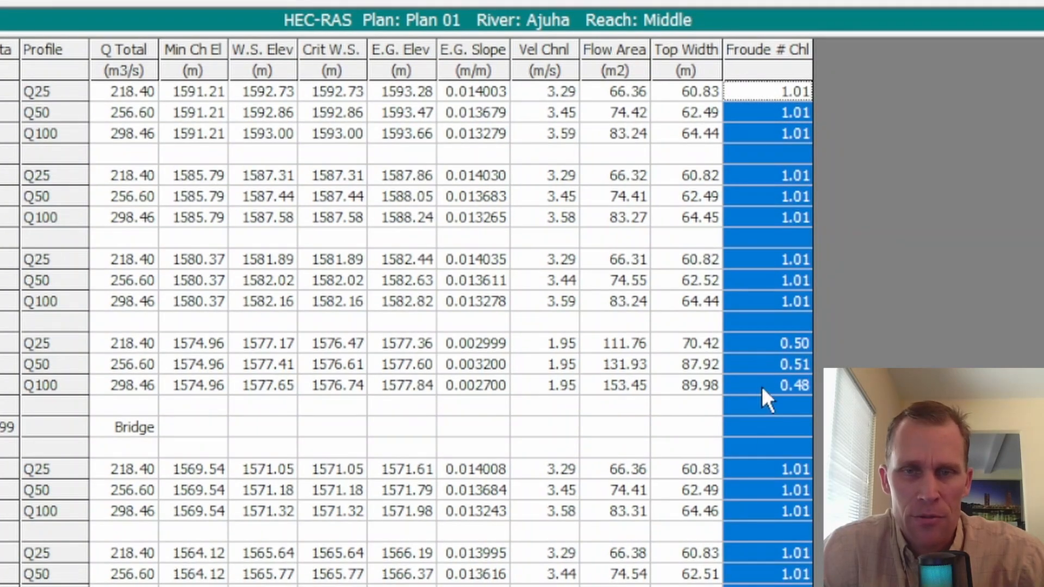
{"action": "left_click_drag", "start_coordinate": [753, 126], "coordinate": [763, 302]}
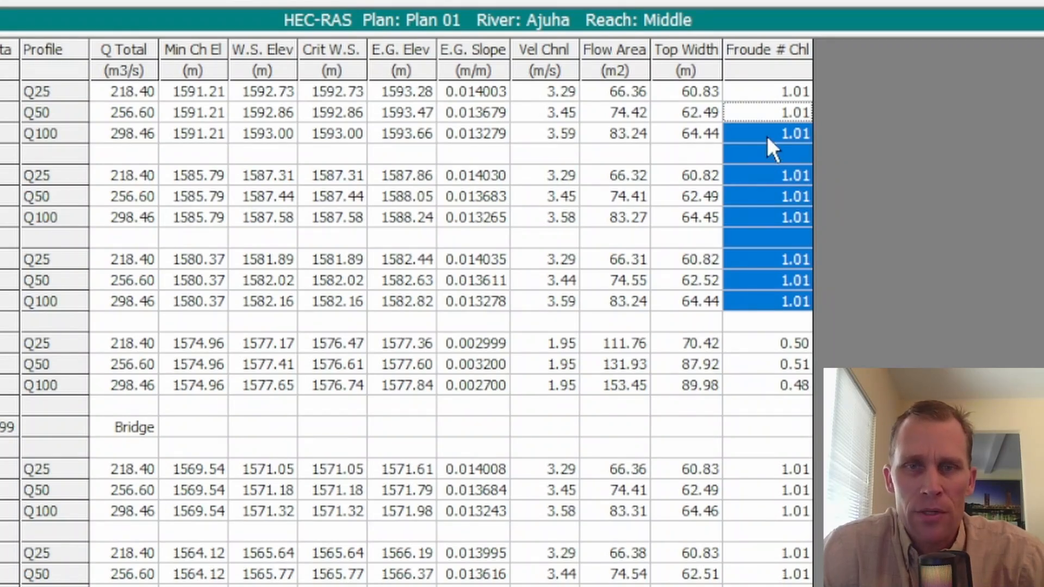
{"action": "left_click_drag", "start_coordinate": [760, 156], "coordinate": [766, 295]}
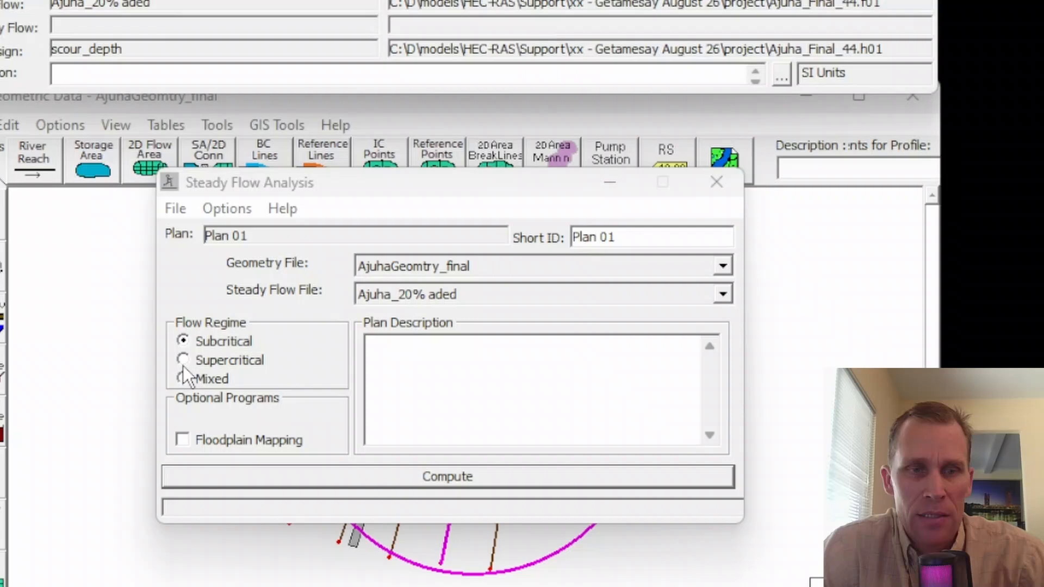
- Set the flow regime to Mixed and recompute the steady flow analysis of Plan 01
{"action": "left_click", "coordinate": [183, 361]}
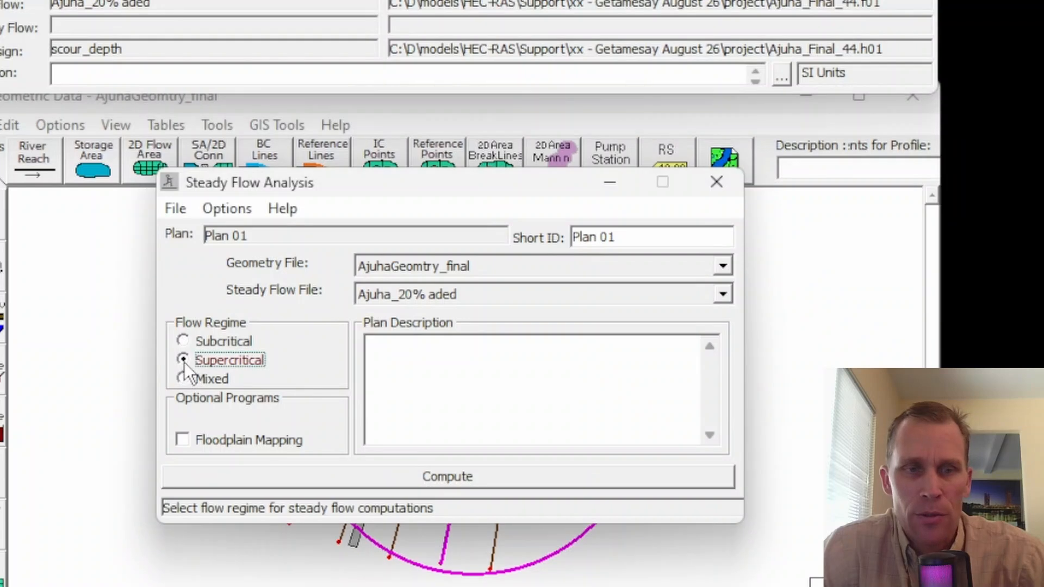
{"action": "left_click", "coordinate": [181, 378]}
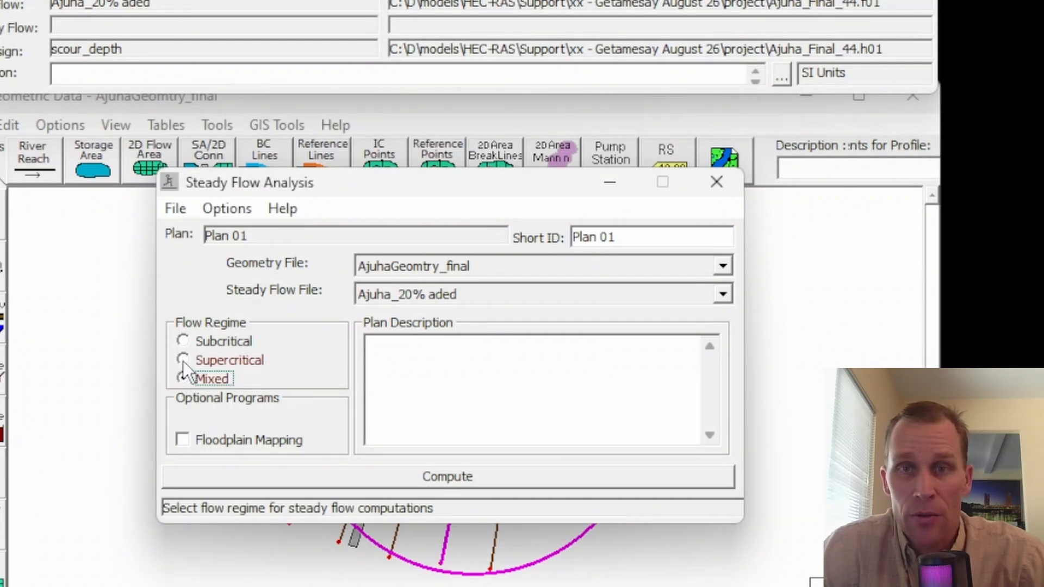
{"action": "left_click", "coordinate": [184, 361]}
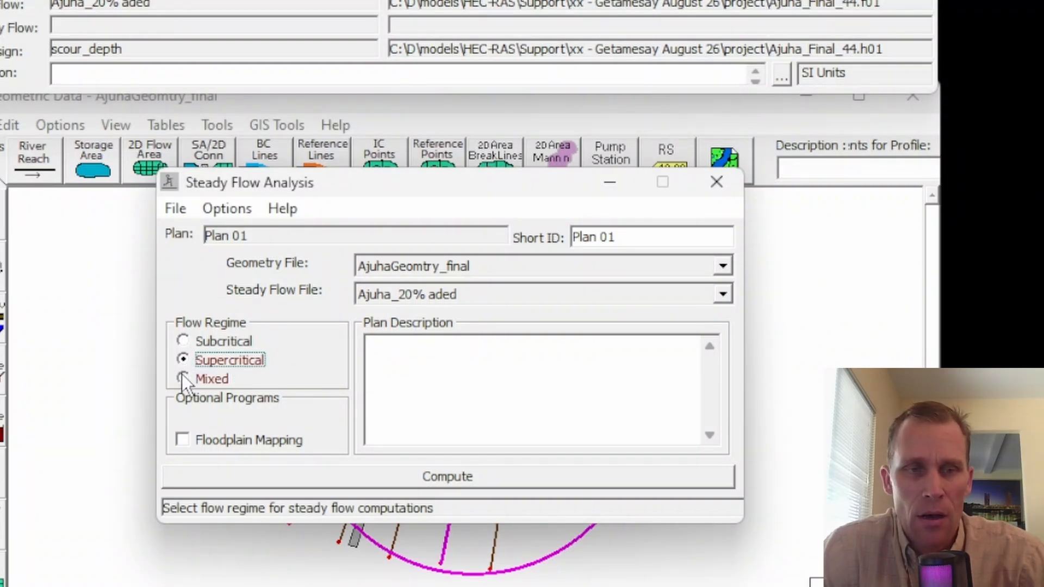
{"action": "left_click", "coordinate": [182, 377]}
{"action": "left_click", "coordinate": [445, 476]}
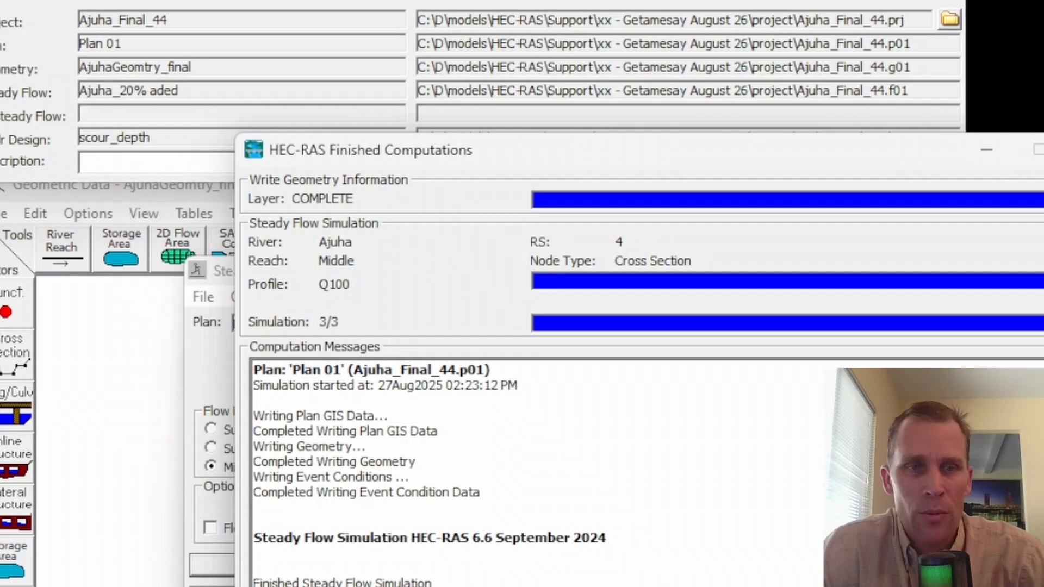
{"action": "left_click", "coordinate": [1041, 61]}
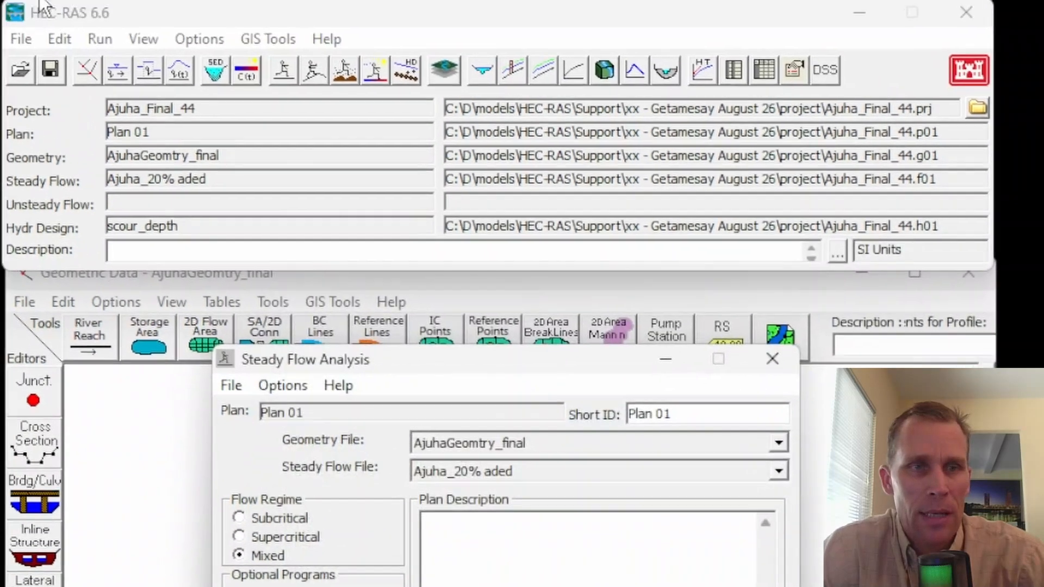
- Reopen the profile summary table and examine the mixed-regime Froude numbers at the river stations upstream of the bridge
{"action": "left_click", "coordinate": [143, 48]}
{"action": "left_click", "coordinate": [200, 320]}
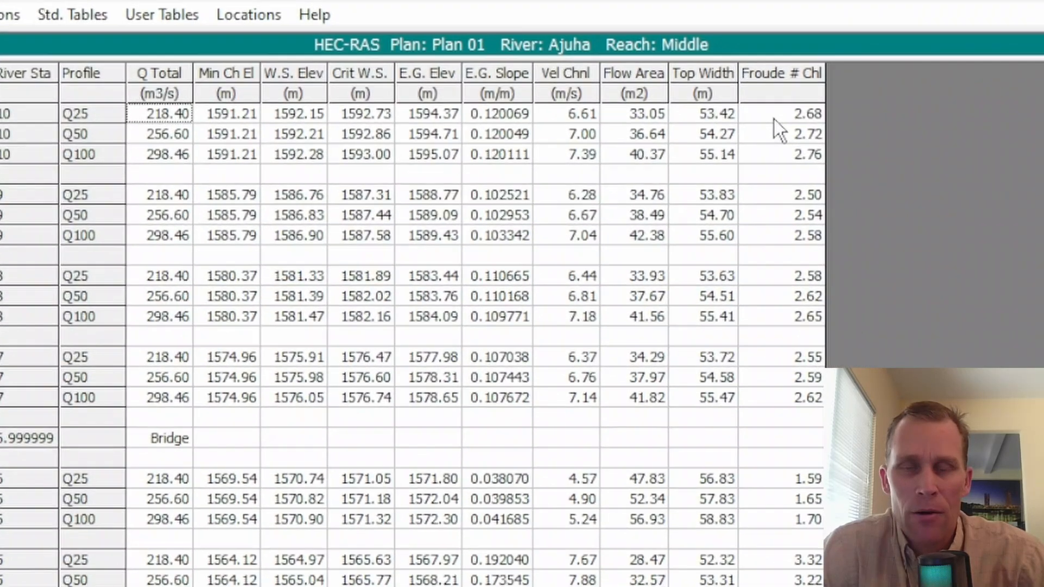
{"action": "mouse_move", "coordinate": [786, 147]}
{"action": "left_mouse_down"}
{"action": "mouse_move", "coordinate": [790, 183]}
{"action": "mouse_move", "coordinate": [787, 166]}
{"action": "left_mouse_up"}
{"action": "left_click", "coordinate": [760, 192]}
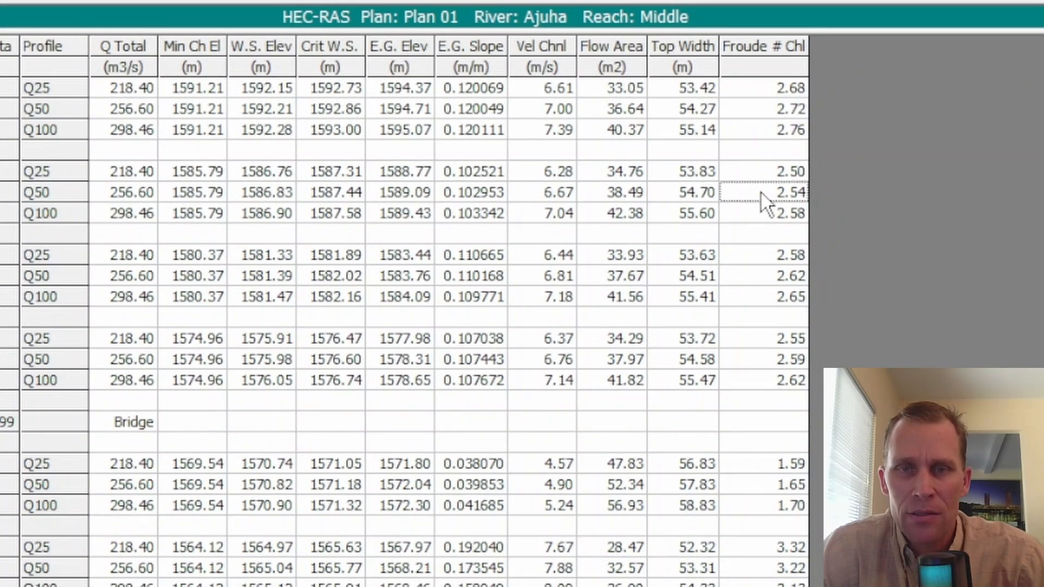
{"action": "left_click", "coordinate": [755, 281]}
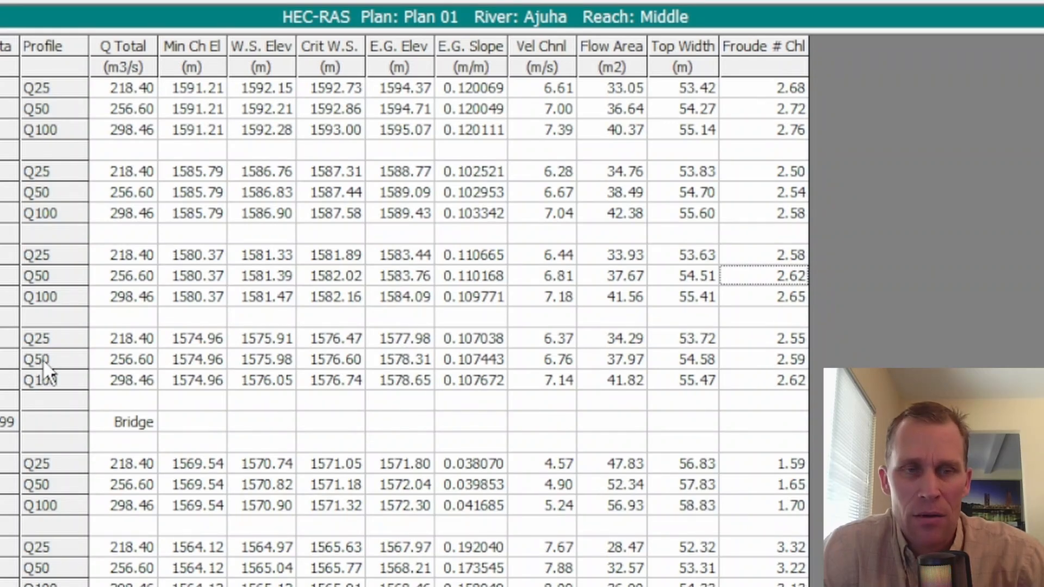
{"action": "left_click", "coordinate": [110, 360]}
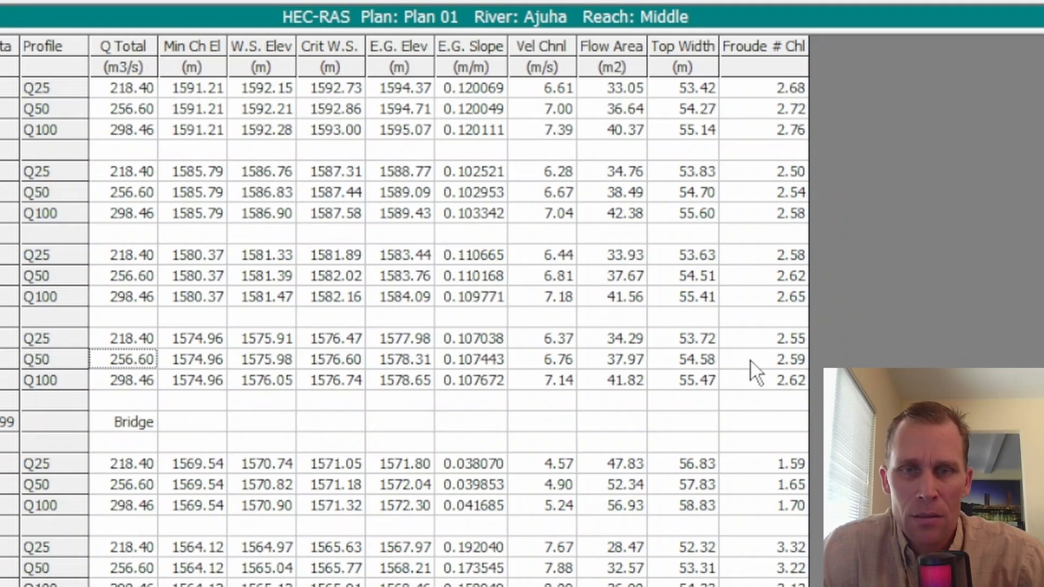
{"action": "left_click_drag", "start_coordinate": [764, 88], "coordinate": [752, 378]}
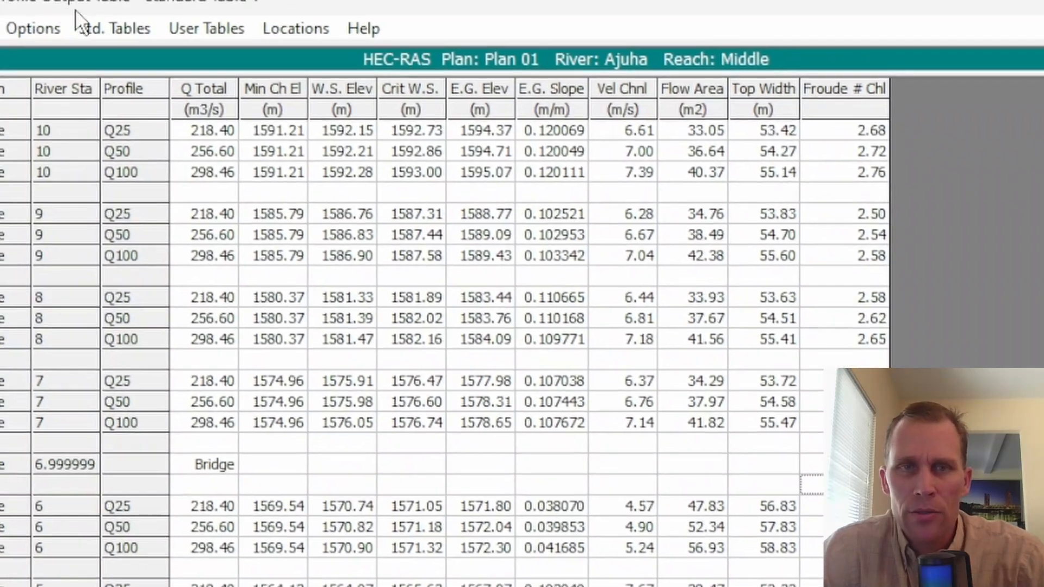
- Show the Six XS Bridge summary table, and switch to the user-defined table T1 to view the bridge velocities and depths
{"action": "left_click", "coordinate": [87, 27]}
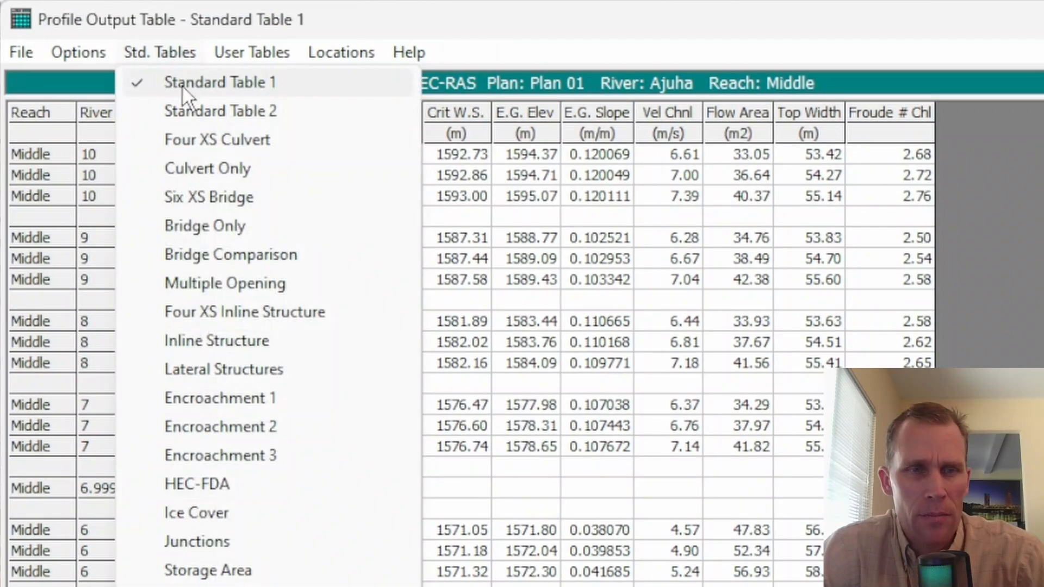
{"action": "left_click", "coordinate": [216, 202]}
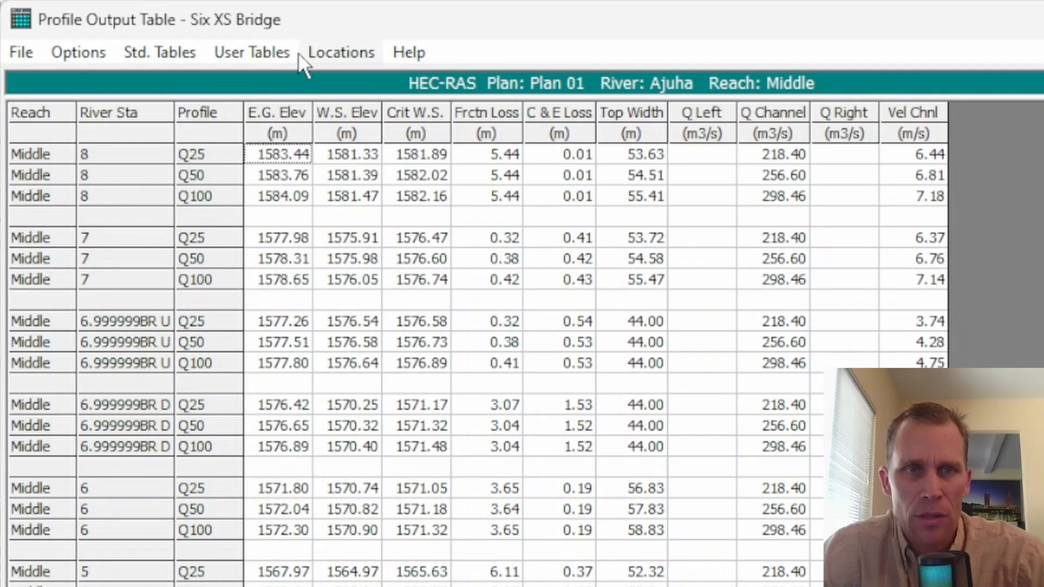
{"action": "left_click", "coordinate": [249, 52]}
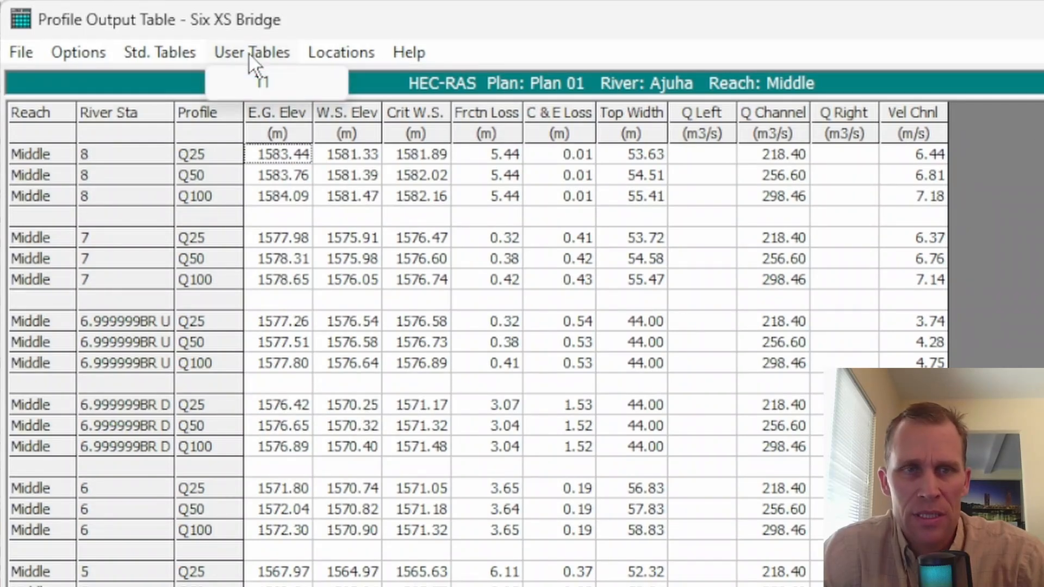
{"action": "left_click", "coordinate": [263, 83]}
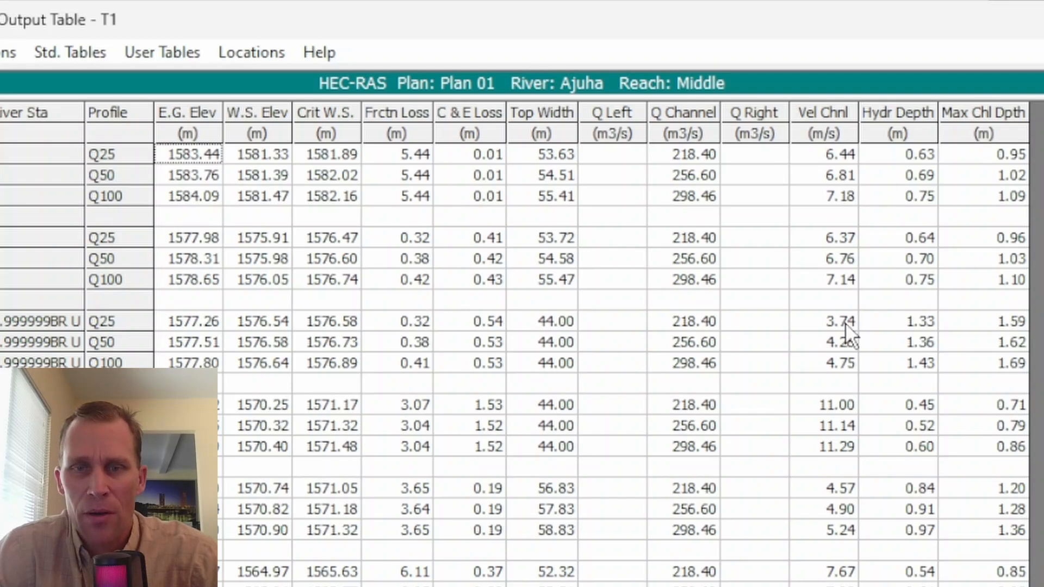
- Examine the Q50 channel velocity, hydraulic depth, maximum channel depth and water surface elevation at the upstream bridge section in table T1
{"action": "left_click_drag", "start_coordinate": [825, 343], "coordinate": [881, 344]}
{"action": "left_click_drag", "start_coordinate": [995, 348], "coordinate": [819, 345]}
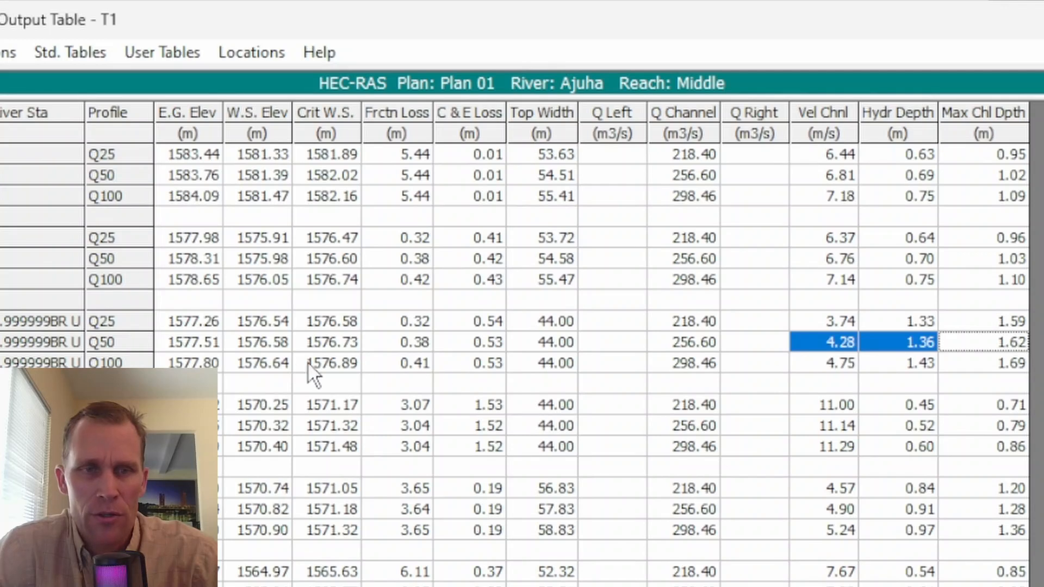
{"action": "left_click", "coordinate": [249, 344]}
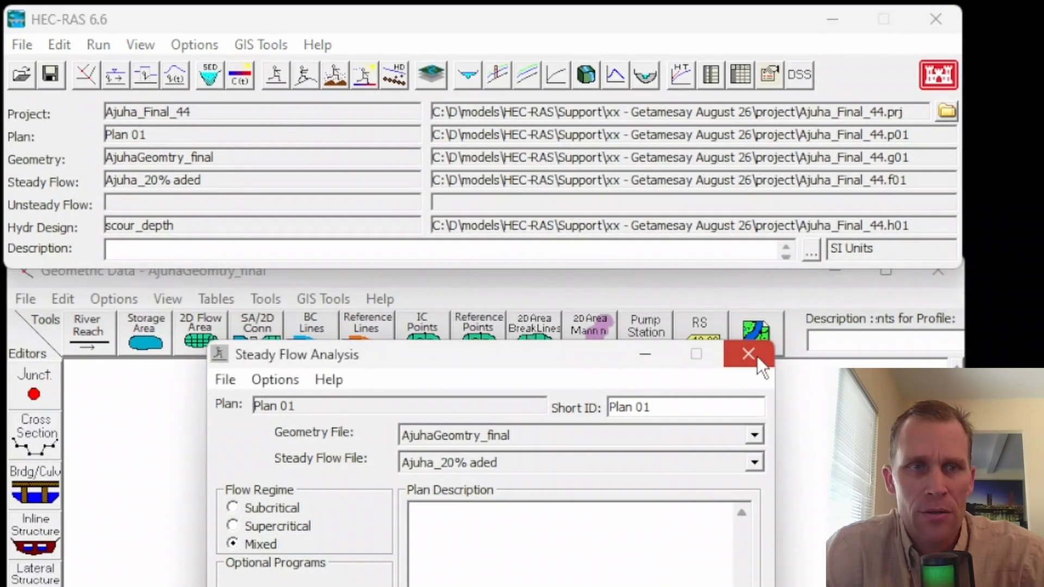
- Close the steady flow analysis and open the Ajuha_Final project
{"action": "left_click", "coordinate": [748, 354]}
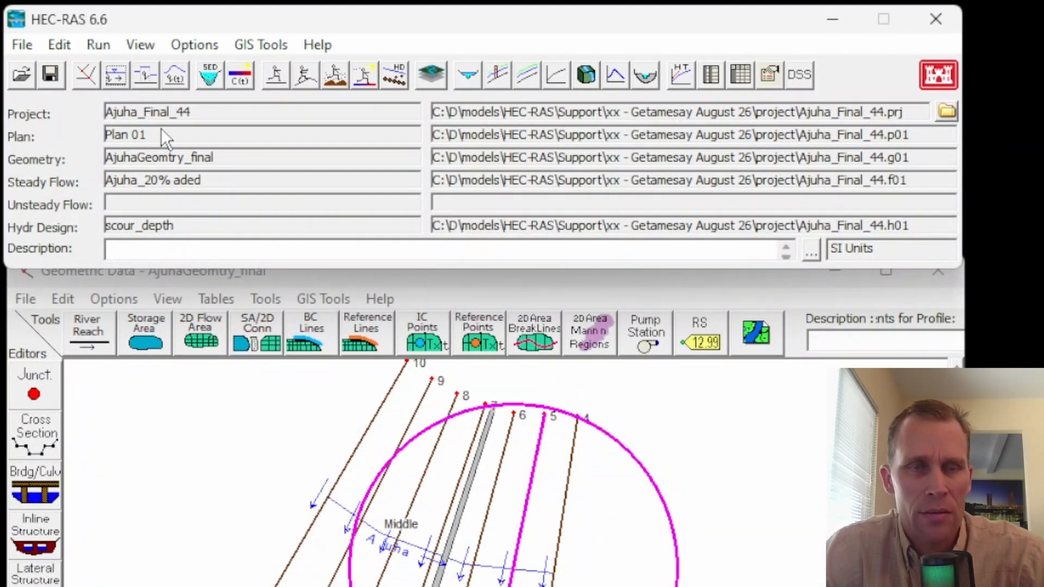
{"action": "left_click", "coordinate": [21, 79]}
{"action": "left_click", "coordinate": [767, 548]}
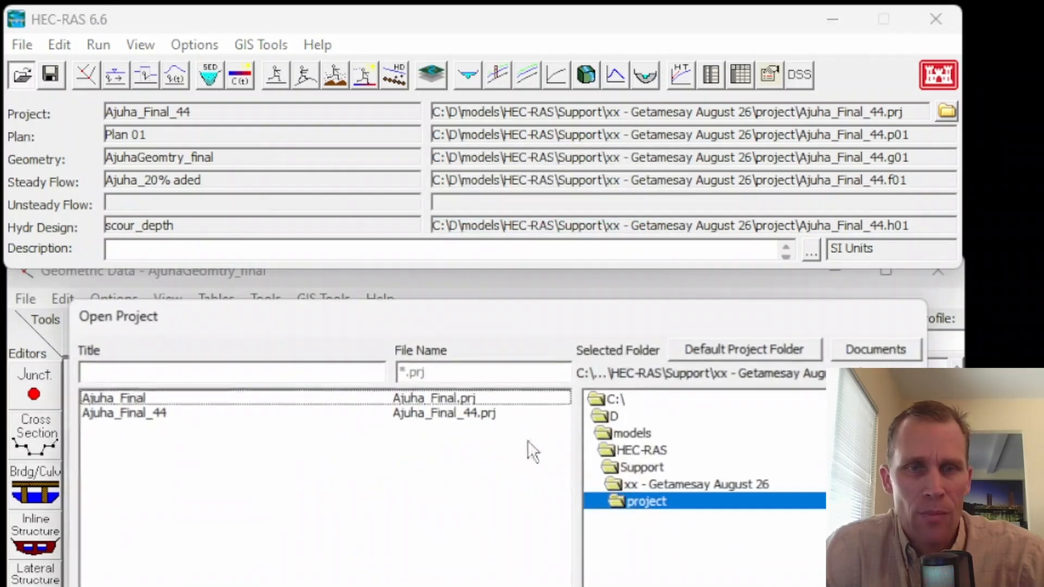
{"action": "double_click", "coordinate": [132, 400]}
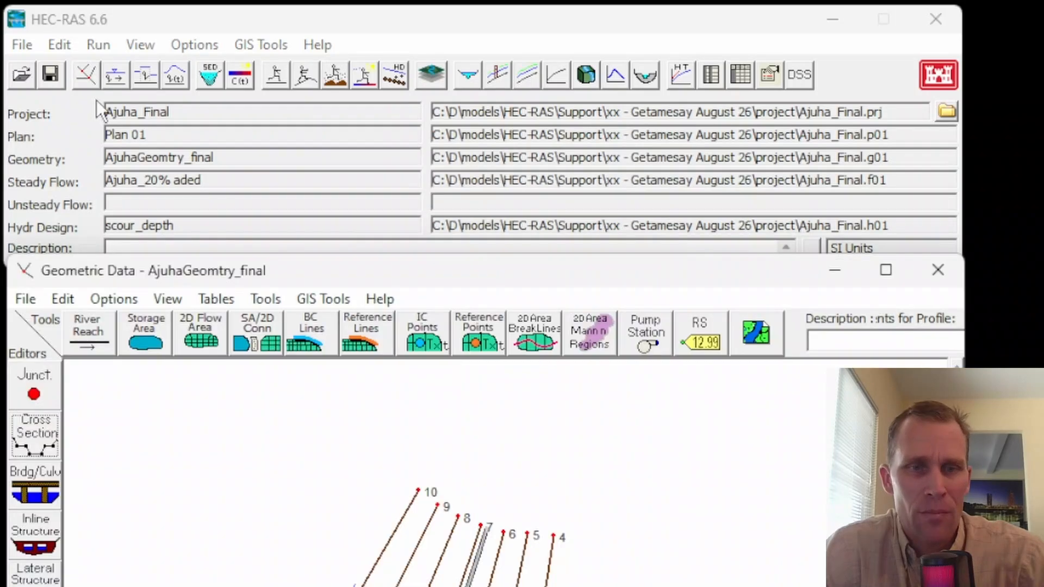
- Set the flow regime to Supercritical and compute the steady flow analysis of Plan 01 in the Ajuha_Final project
{"action": "left_click", "coordinate": [275, 74]}
{"action": "left_click", "coordinate": [271, 467]}
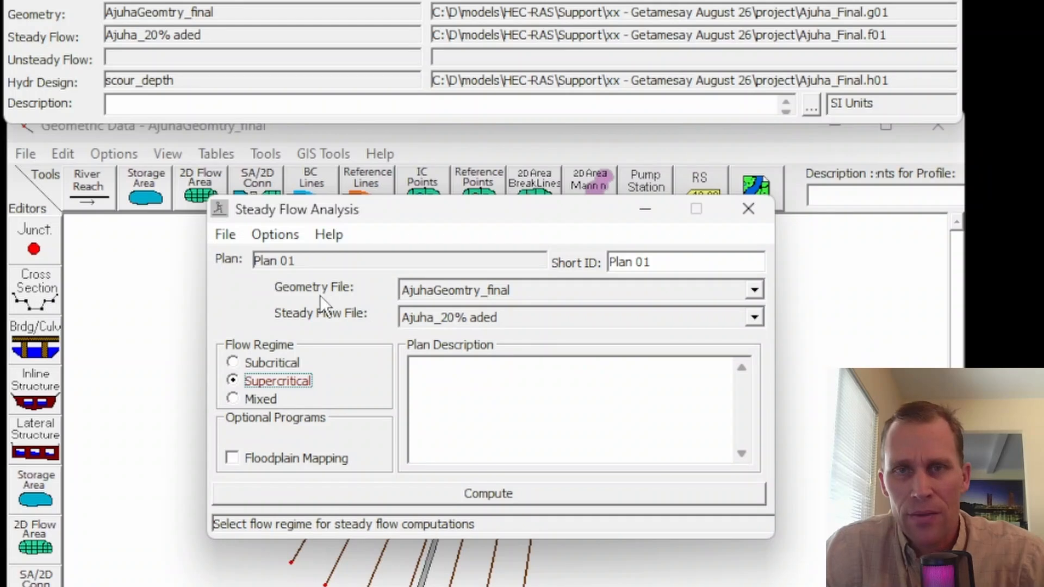
{"action": "left_click", "coordinate": [487, 494]}
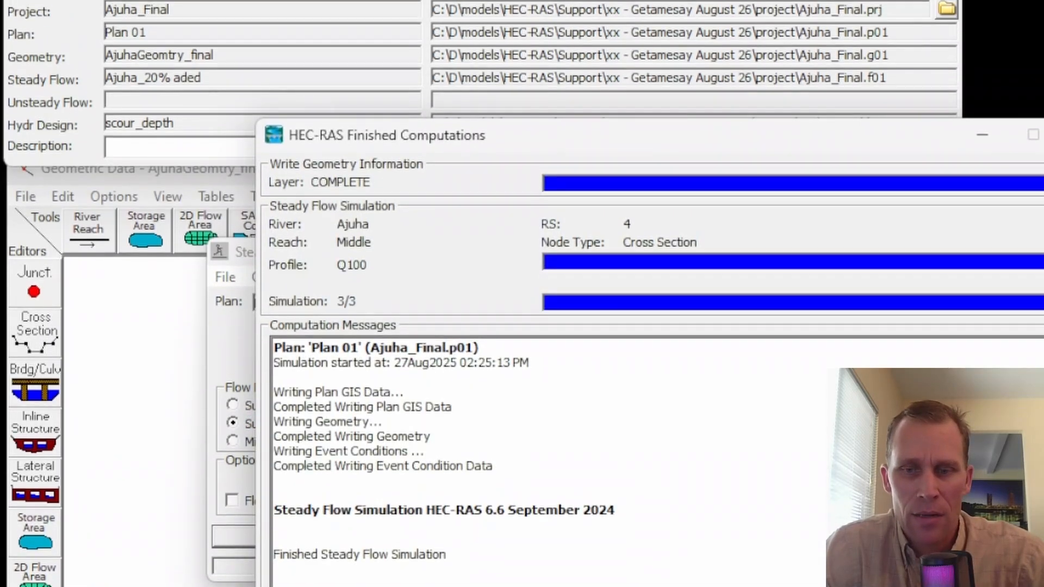
{"action": "left_click", "coordinate": [1033, 585]}
- Show the profile summary table and examine the Q50 water surface elevation, channel velocity and depths at the upstream bridge section
{"action": "left_click", "coordinate": [140, 42]}
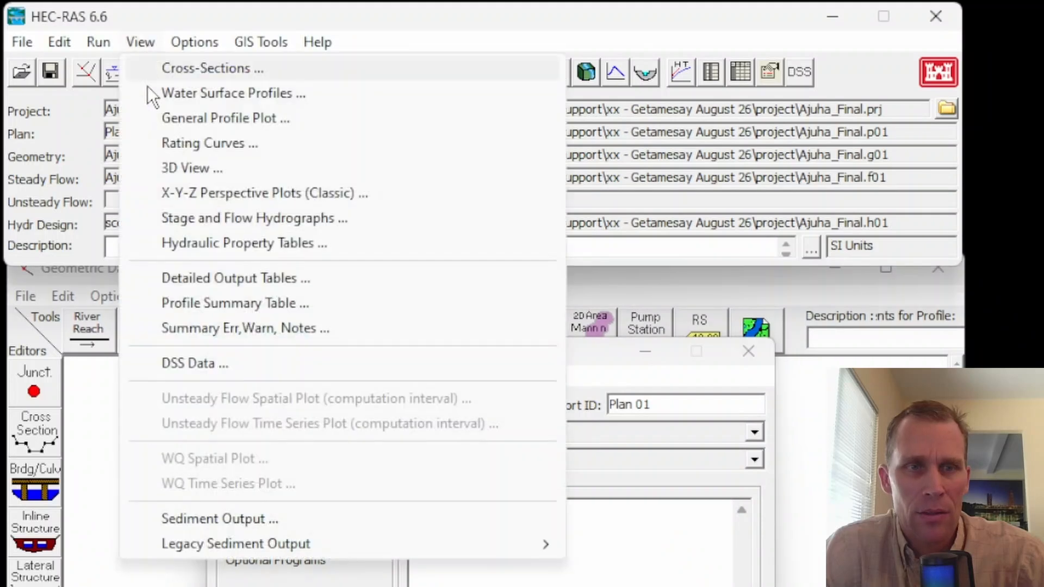
{"action": "left_click", "coordinate": [197, 299]}
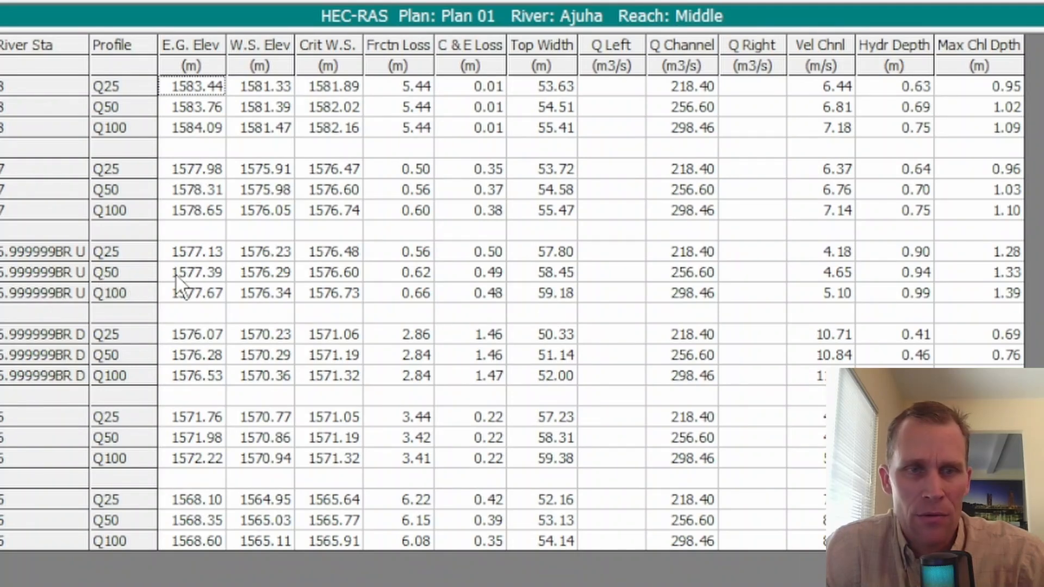
{"action": "left_click", "coordinate": [184, 290]}
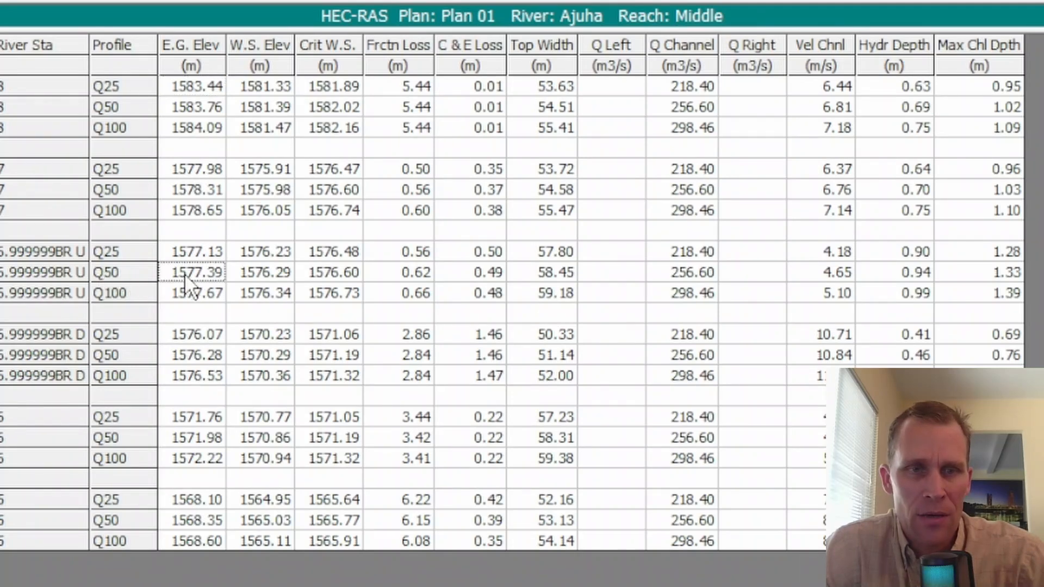
{"action": "left_click", "coordinate": [254, 273]}
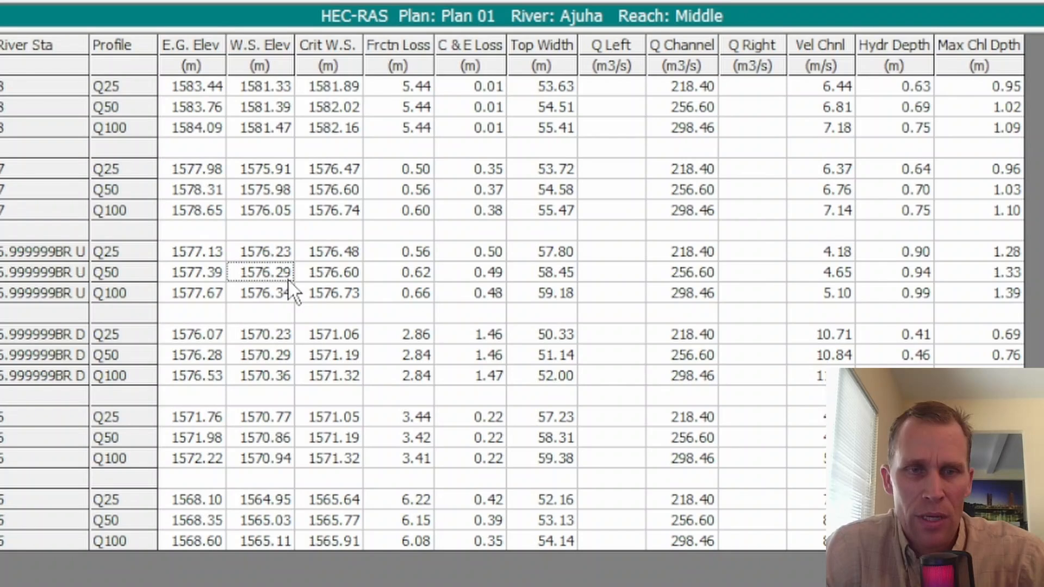
{"action": "left_click_drag", "start_coordinate": [288, 278], "coordinate": [948, 272]}
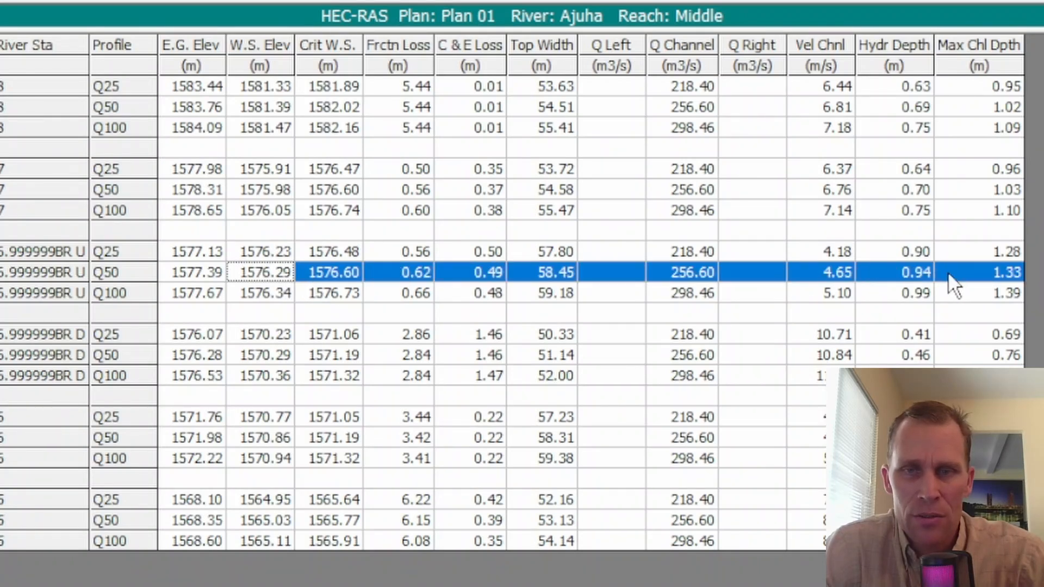
{"action": "left_click", "coordinate": [821, 274]}
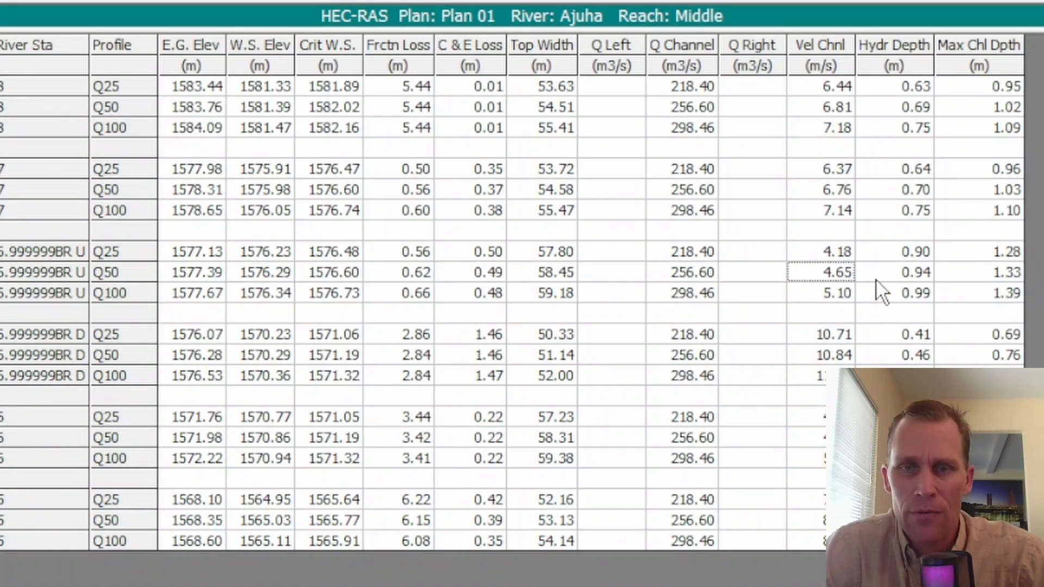
{"action": "left_click", "coordinate": [900, 272]}
{"action": "left_click", "coordinate": [982, 279]}
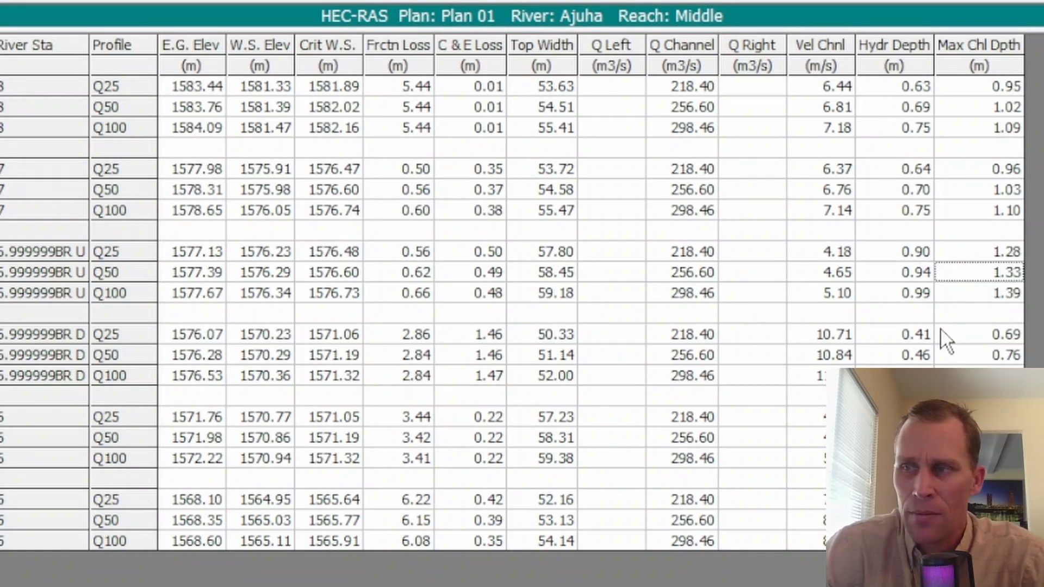
- Switch to the text notes and review the Supercritical Flow results listed for the 44 m and 60 m wide bridge span openings
{"action": "key", "text": "alt+Tab"}
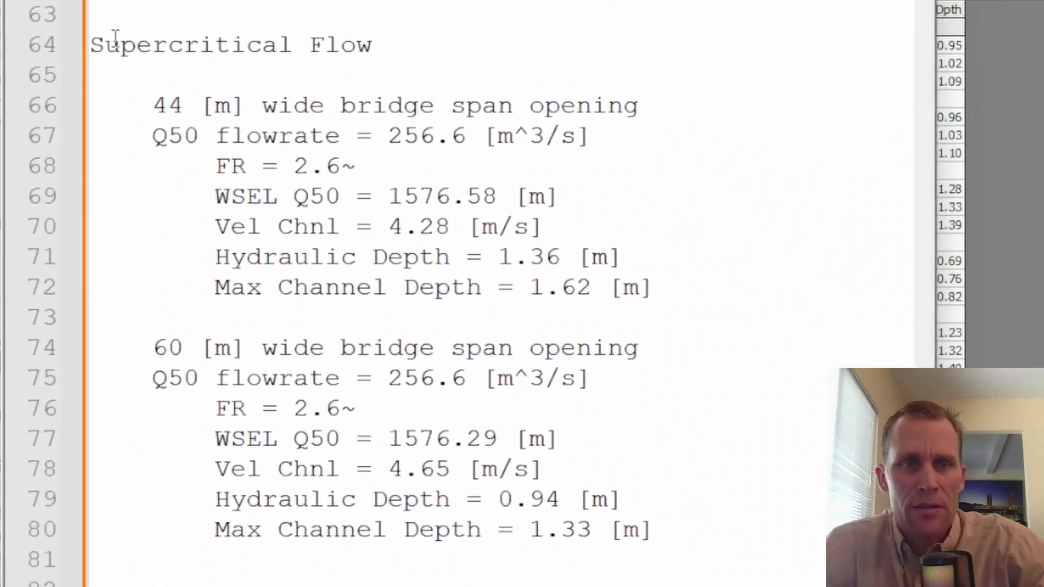
{"action": "left_click_drag", "start_coordinate": [83, 75], "coordinate": [383, 47]}
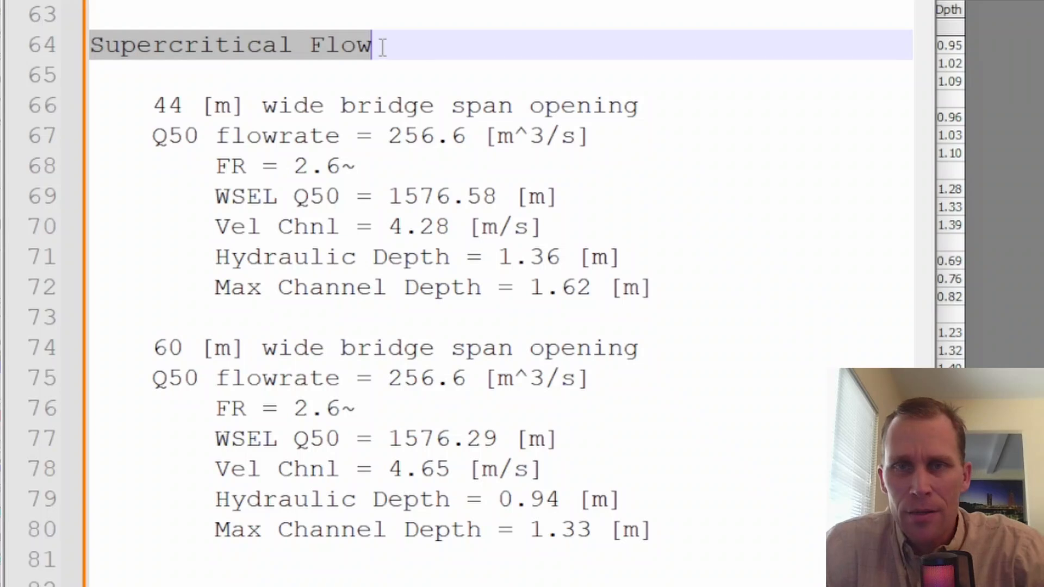
{"action": "left_click_drag", "start_coordinate": [653, 289], "coordinate": [72, 107]}
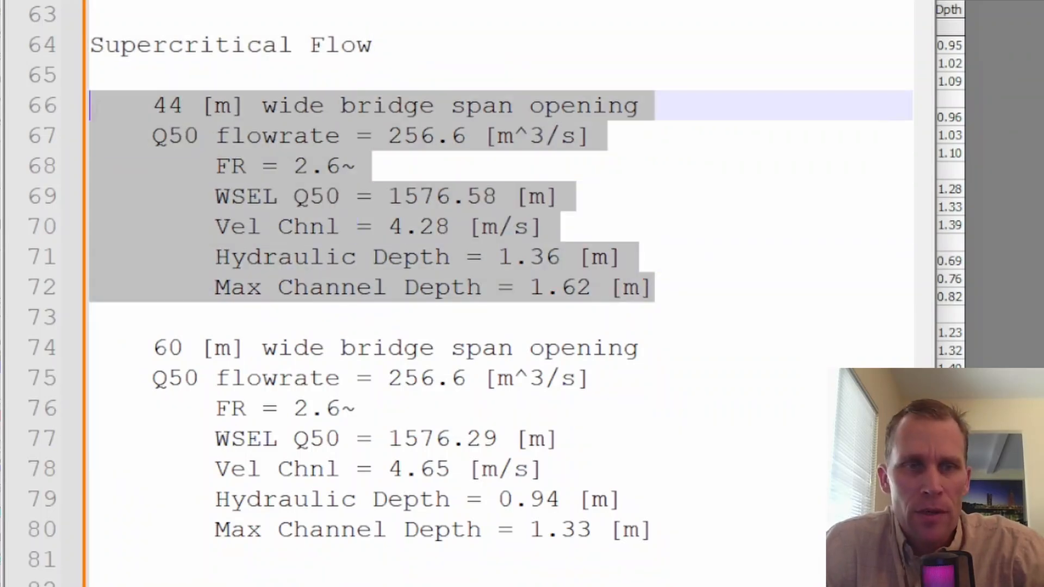
{"action": "left_click_drag", "start_coordinate": [152, 106], "coordinate": [247, 107]}
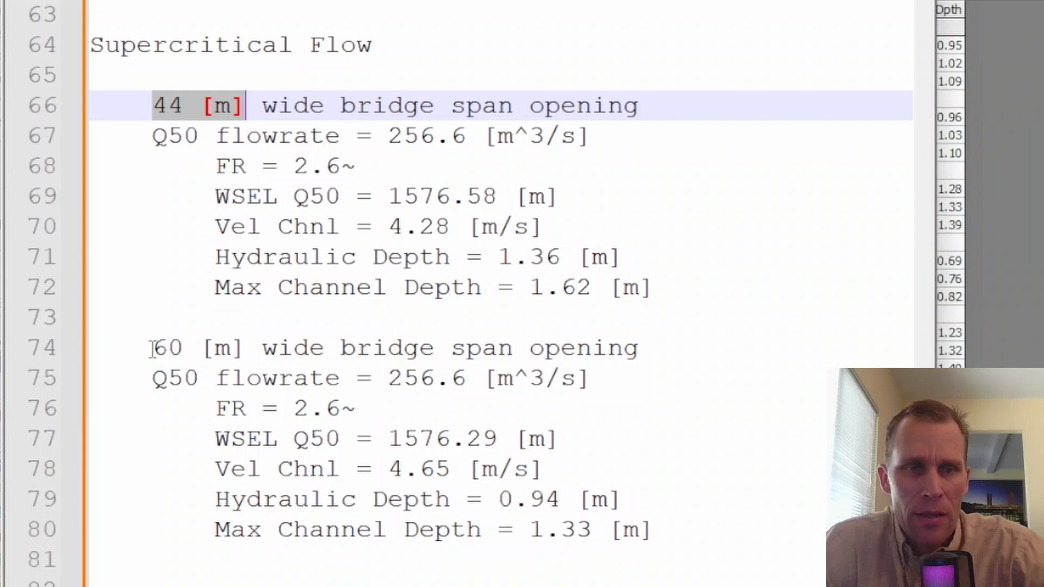
{"action": "left_click_drag", "start_coordinate": [151, 348], "coordinate": [683, 532]}
{"action": "left_click", "coordinate": [202, 351]}
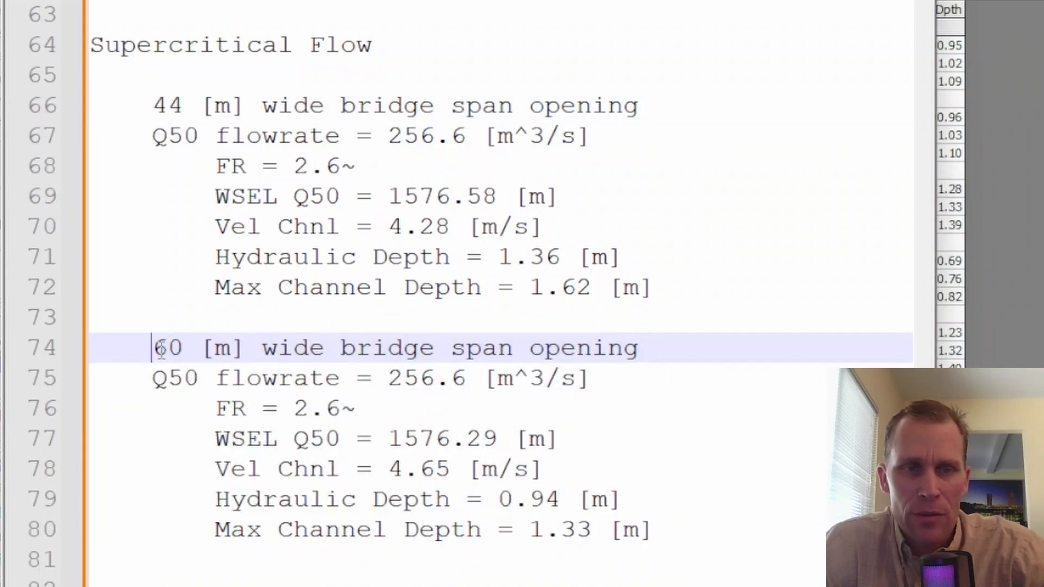
{"action": "left_click_drag", "start_coordinate": [152, 348], "coordinate": [248, 359]}
{"action": "left_click", "coordinate": [682, 355]}
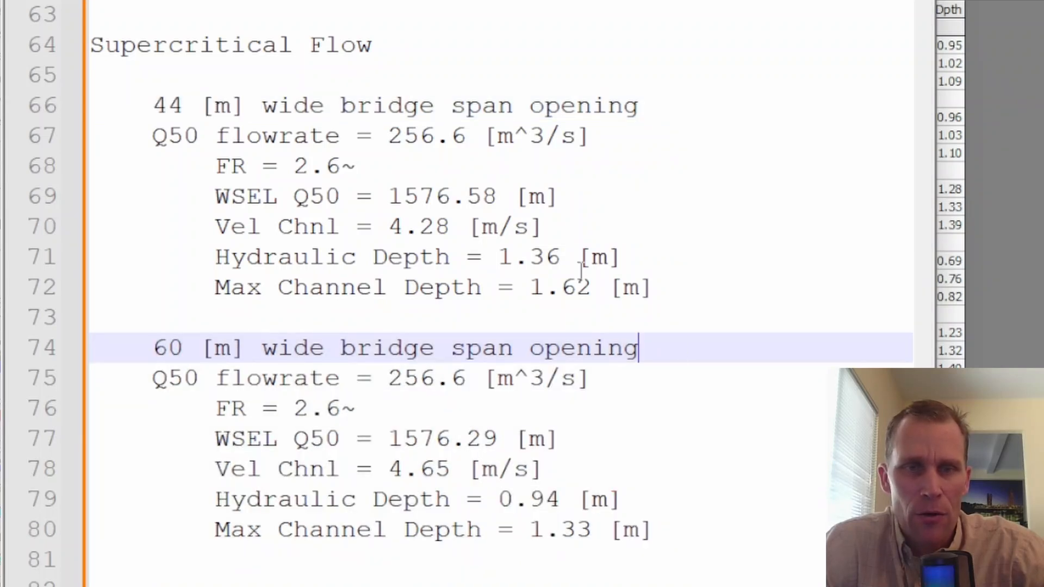
- Compare the Q50 water surface elevations noted for the 60 m and 44 m bridge openings
{"action": "left_click_drag", "start_coordinate": [153, 348], "coordinate": [277, 354]}
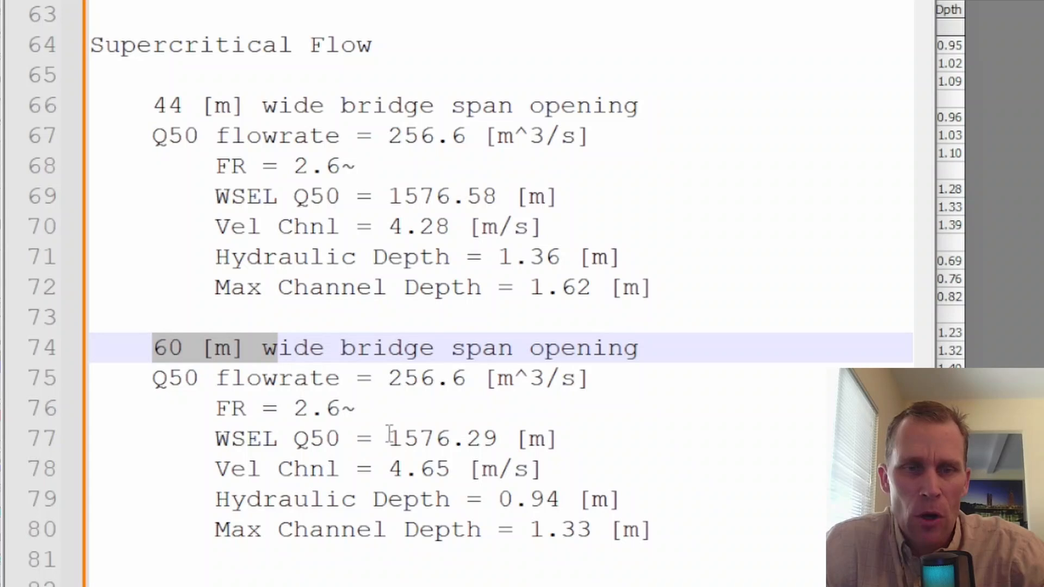
{"action": "left_click", "coordinate": [391, 439]}
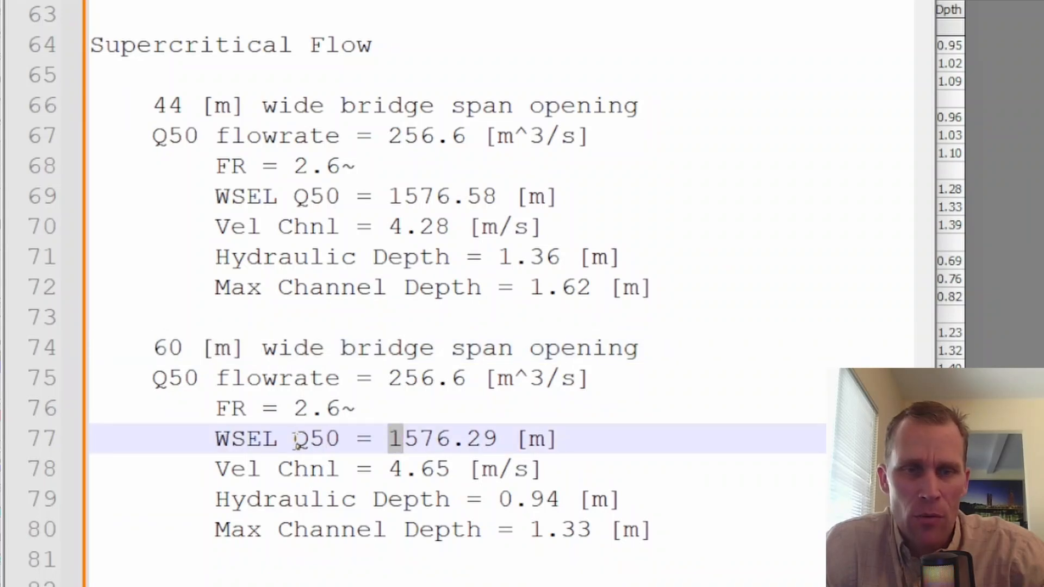
{"action": "left_click_drag", "start_coordinate": [294, 439], "coordinate": [499, 439]}
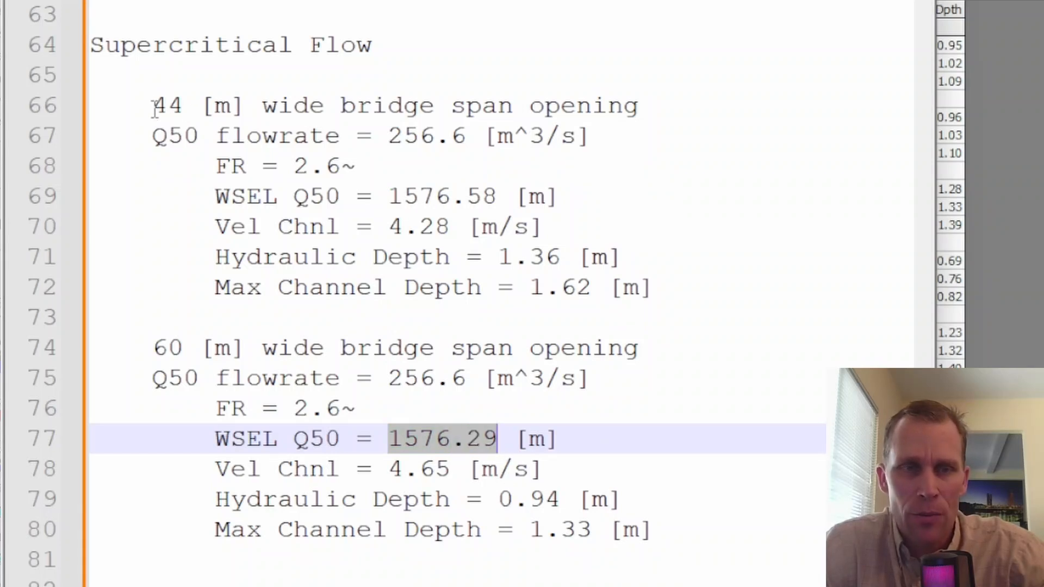
{"action": "left_click_drag", "start_coordinate": [153, 106], "coordinate": [246, 106]}
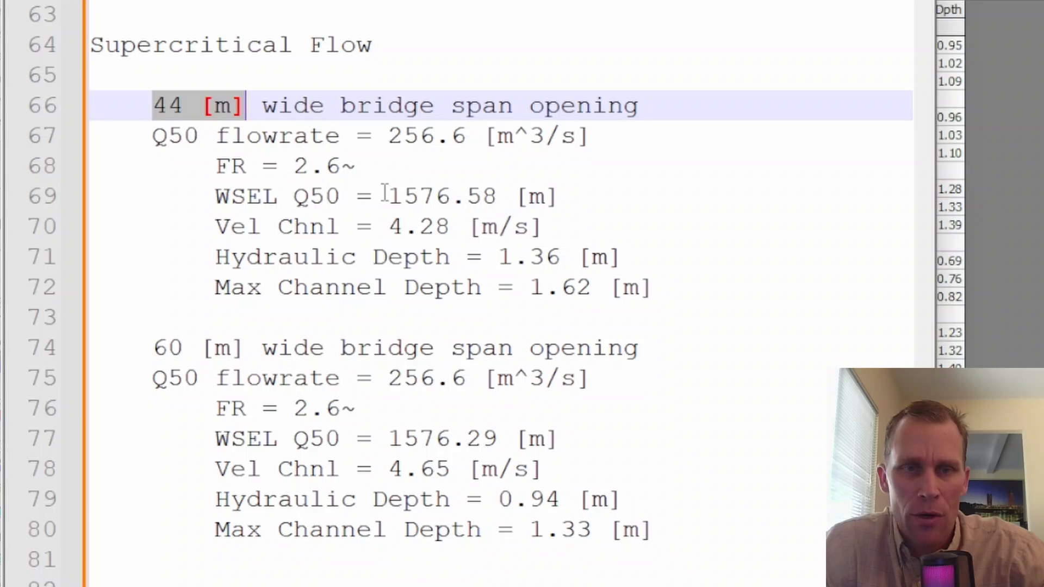
{"action": "left_click_drag", "start_coordinate": [391, 195], "coordinate": [505, 193]}
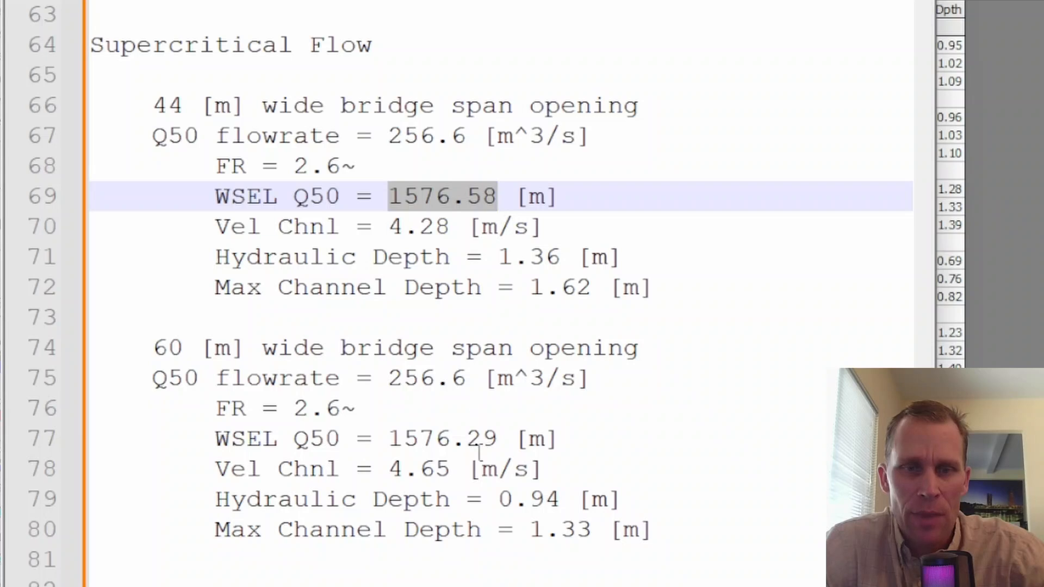
{"action": "left_click", "coordinate": [590, 426]}
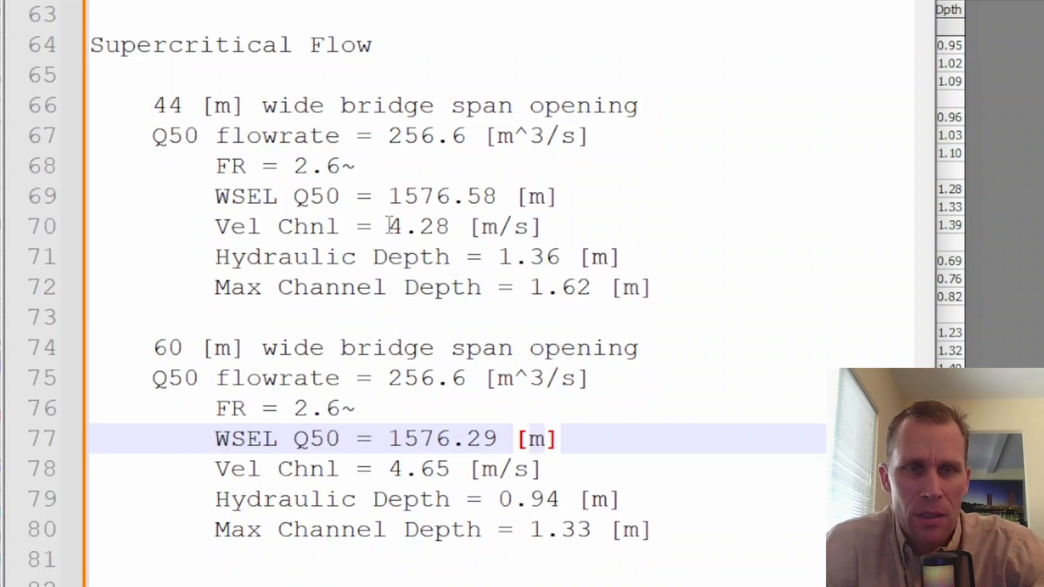
- Compare the channel velocities and maximum channel depths noted for the 44 m and 60 m bridge openings
{"action": "left_click_drag", "start_coordinate": [389, 227], "coordinate": [450, 227]}
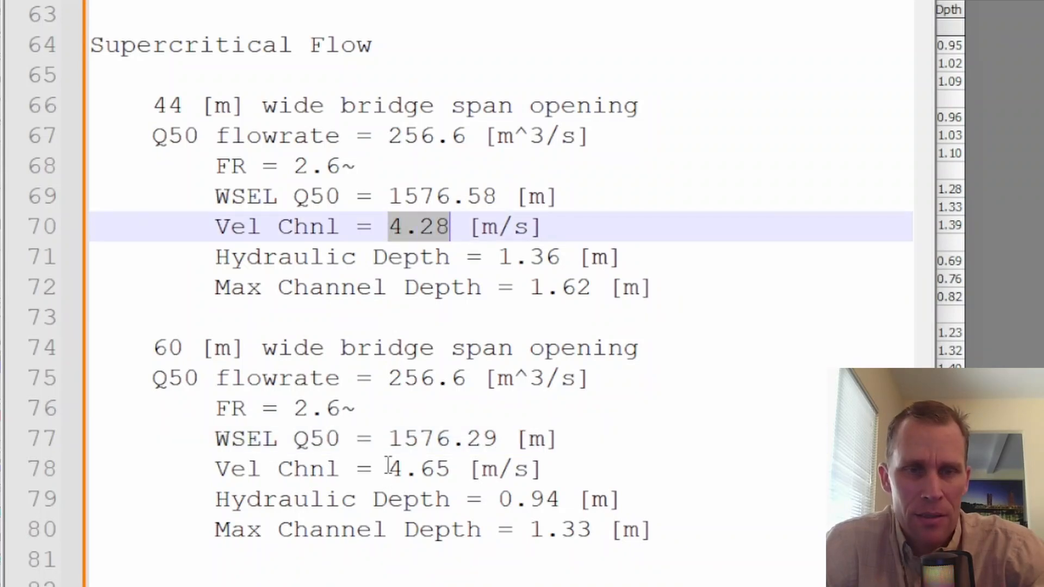
{"action": "left_click", "coordinate": [412, 227]}
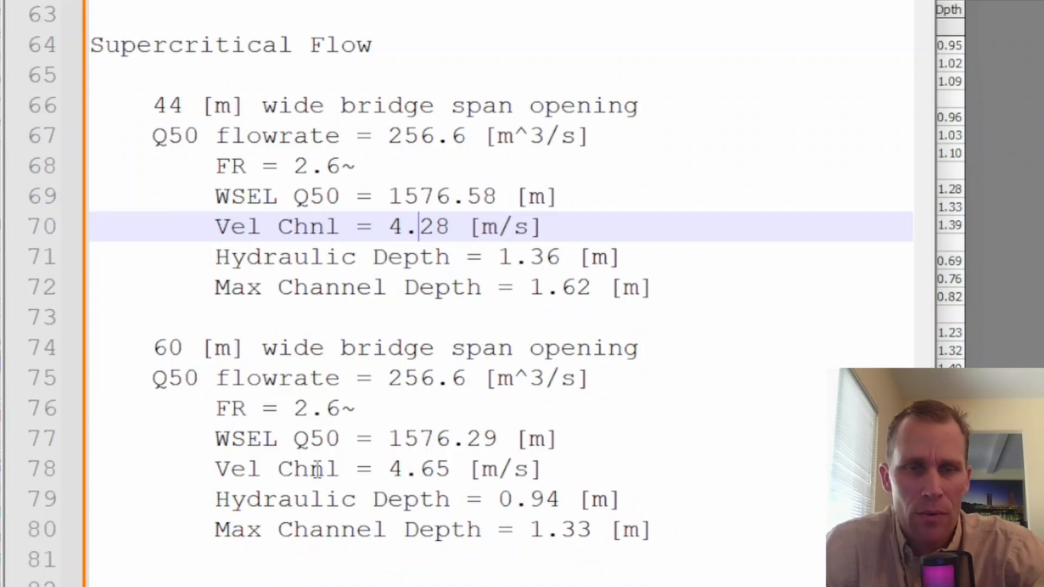
{"action": "left_click_drag", "start_coordinate": [498, 256], "coordinate": [585, 287]}
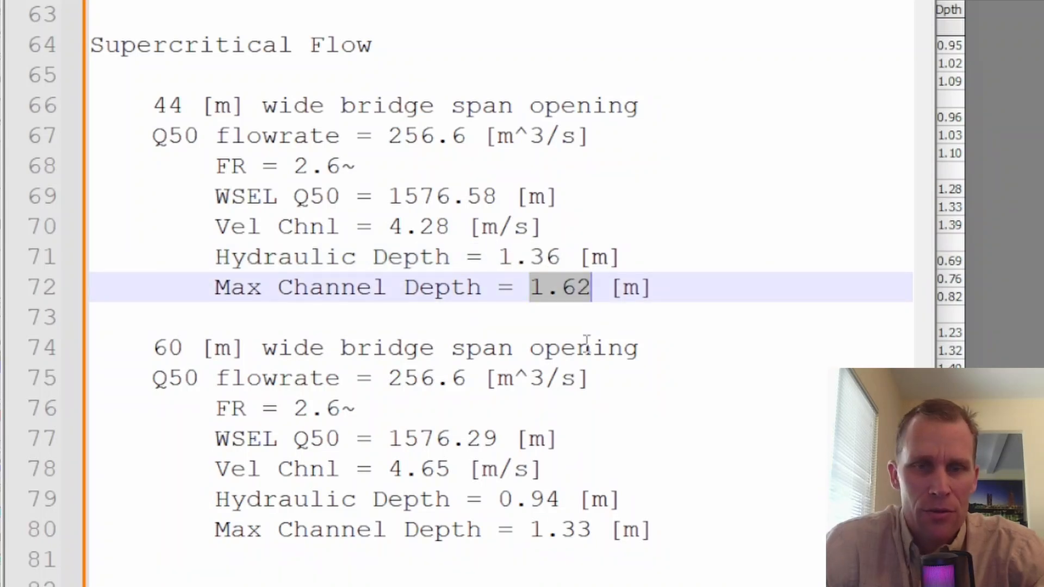
{"action": "left_click", "coordinate": [530, 529]}
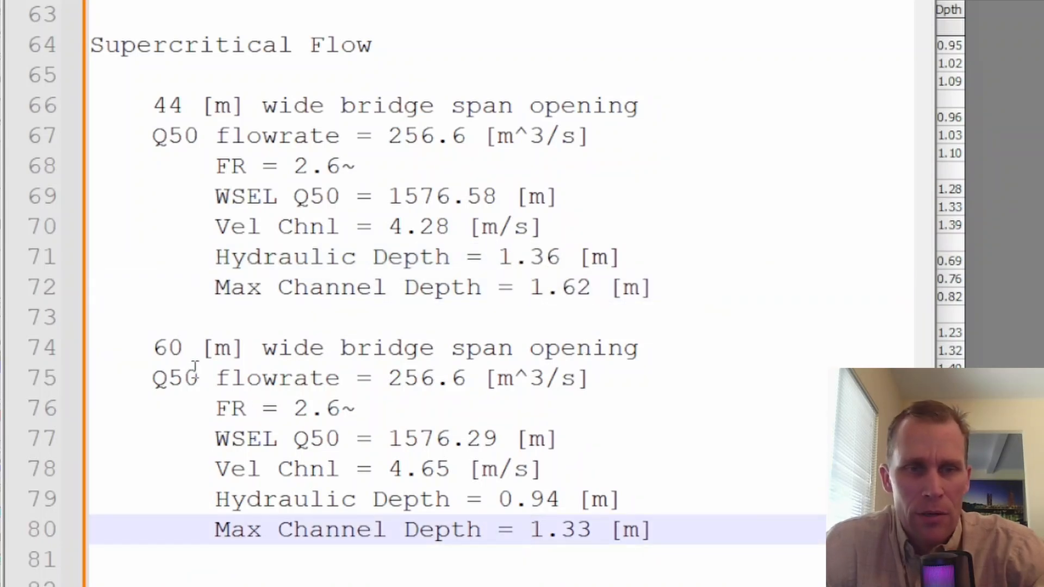
- Re-examine the 44 m opening's noted water surface elevation and hydraulic depth against the 60 m opening under supercritical flow
{"action": "left_click_drag", "start_coordinate": [154, 346], "coordinate": [253, 347]}
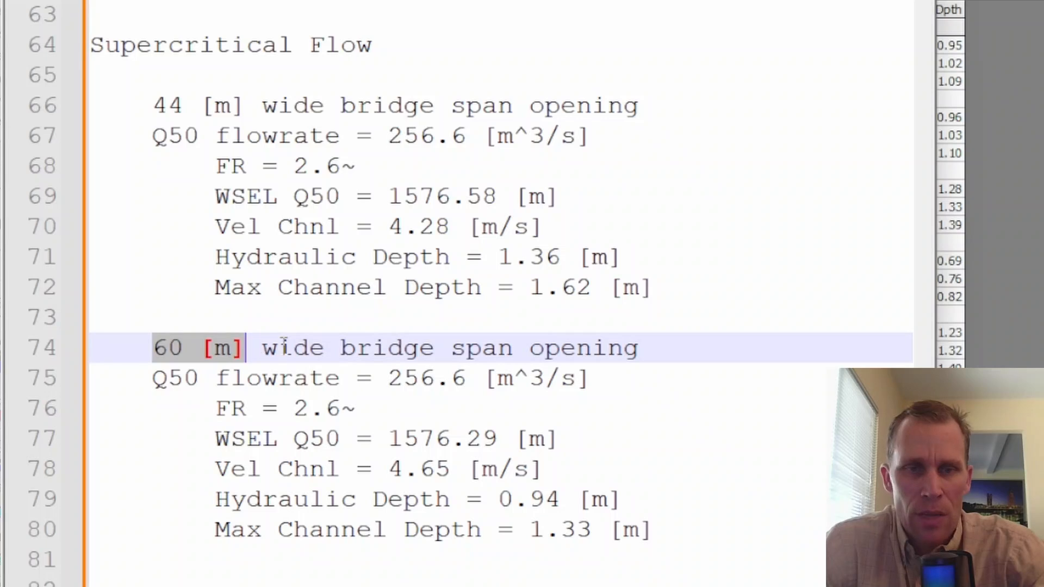
{"action": "key", "text": "Up"}
{"action": "key", "text": "Up"}
{"action": "key", "text": "Up"}
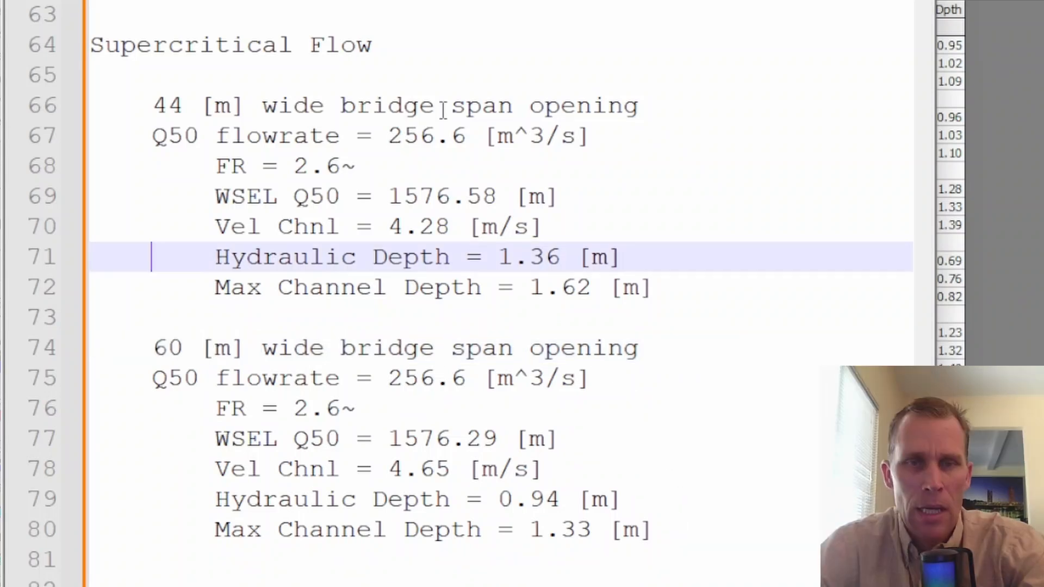
{"action": "left_click_drag", "start_coordinate": [388, 193], "coordinate": [497, 192]}
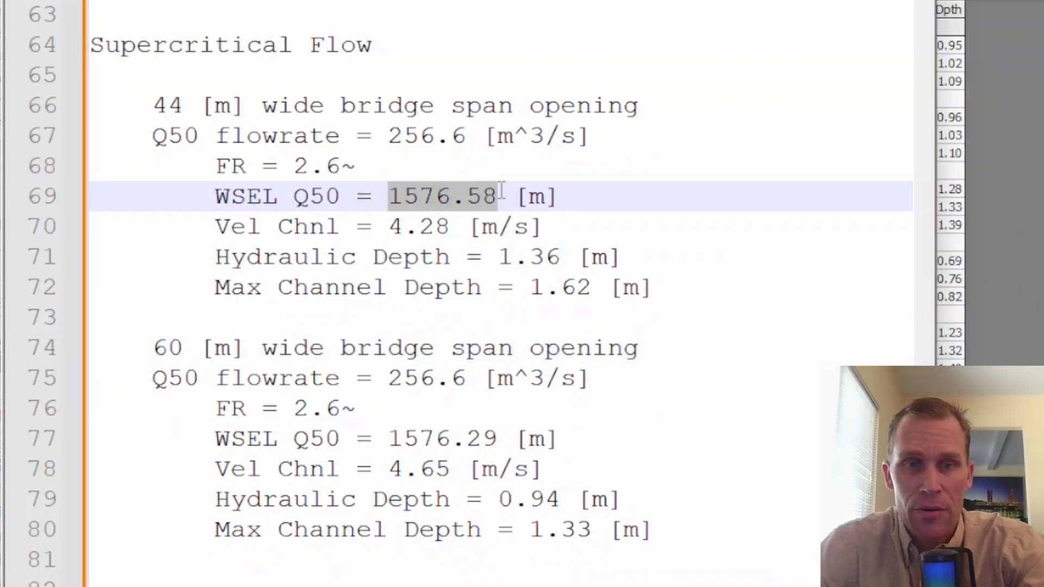
{"action": "left_click_drag", "start_coordinate": [498, 259], "coordinate": [550, 256]}
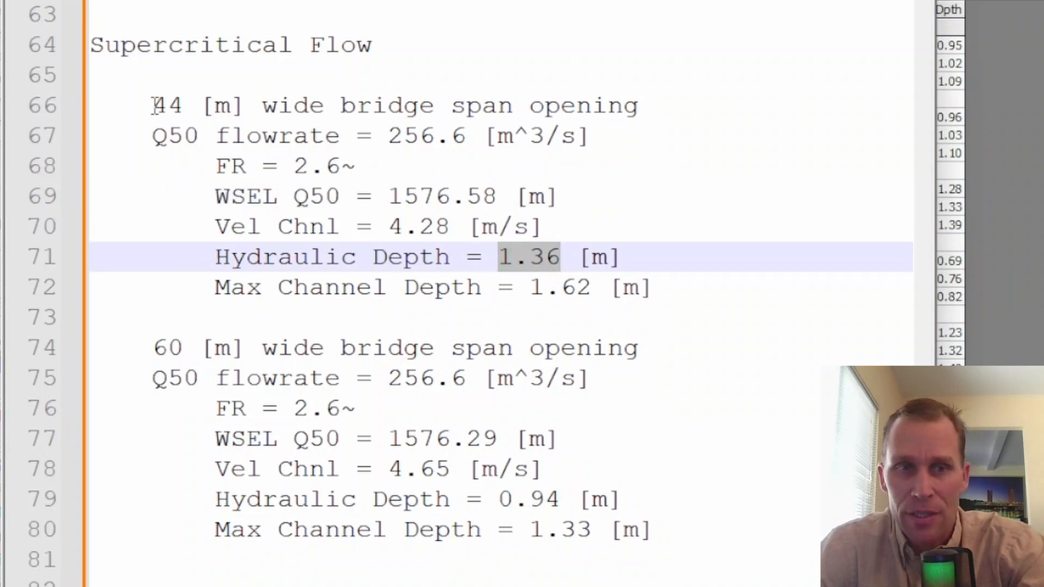
{"action": "left_click_drag", "start_coordinate": [154, 105], "coordinate": [243, 104]}
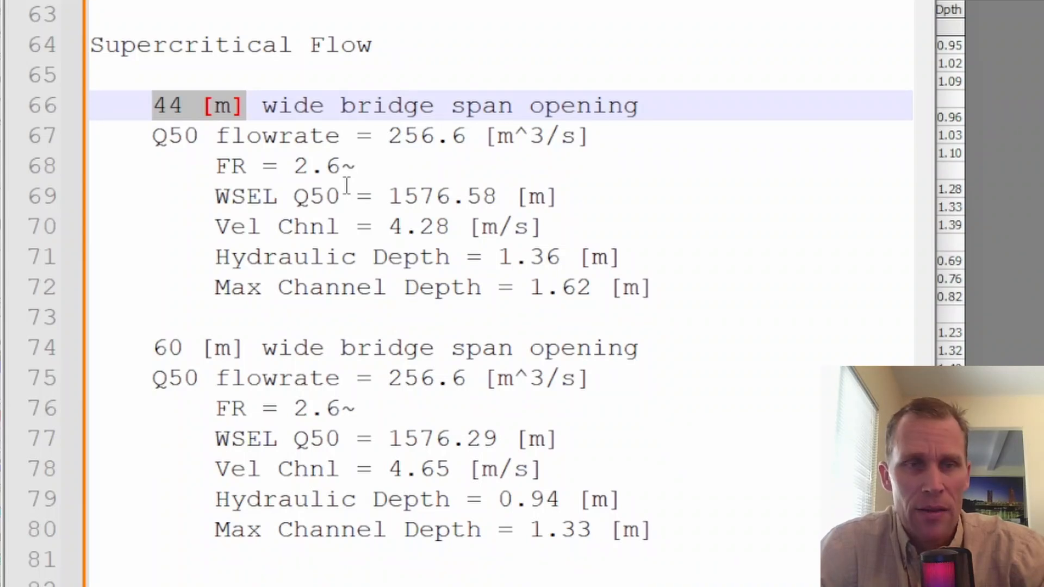
{"action": "left_click", "coordinate": [396, 201]}
{"action": "left_click_drag", "start_coordinate": [397, 200], "coordinate": [499, 201]}
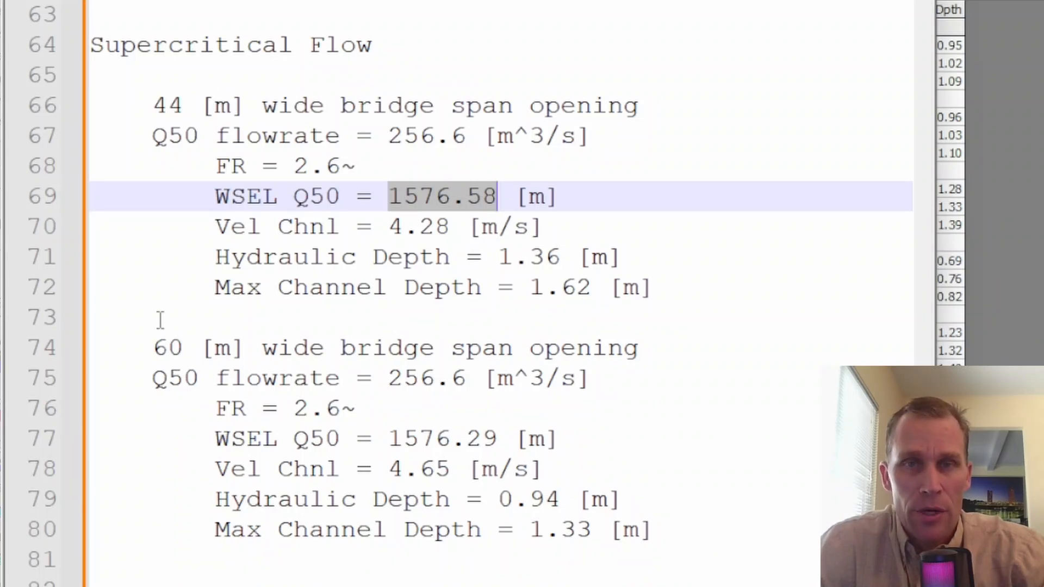
{"action": "left_click_drag", "start_coordinate": [153, 348], "coordinate": [245, 348]}
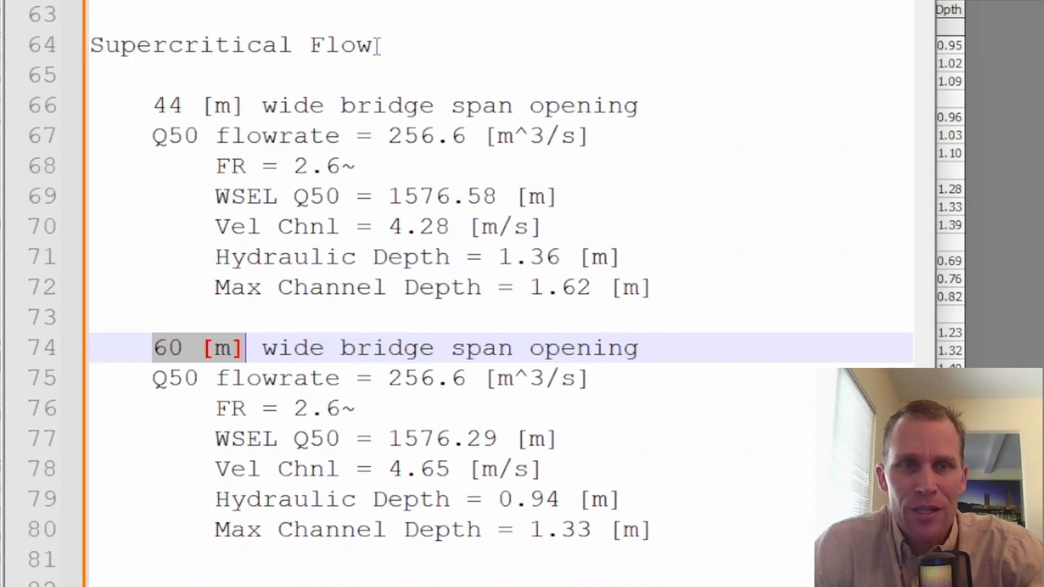
{"action": "left_click_drag", "start_coordinate": [377, 46], "coordinate": [82, 35]}
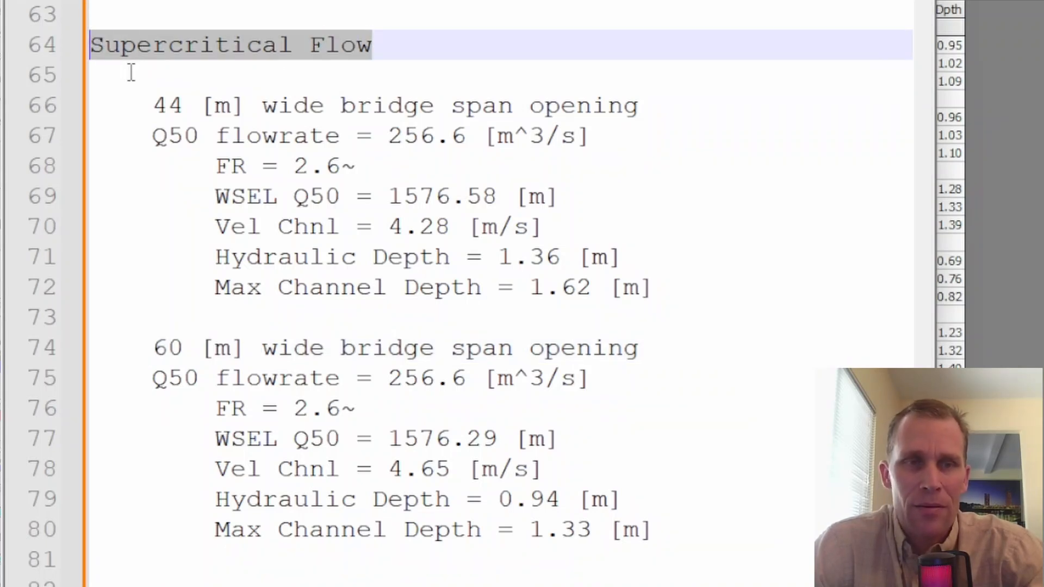